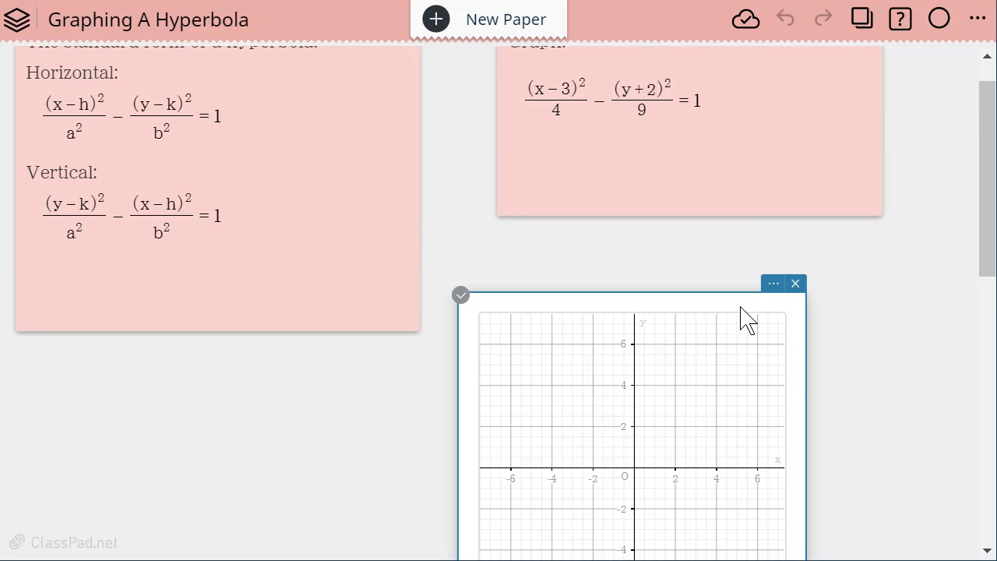
Step: Move the blank graph note up over the standard form note and enable Conics under G-Solve for it
drag(668, 307, 271, 104)
scroll(662, 255, up, 1)
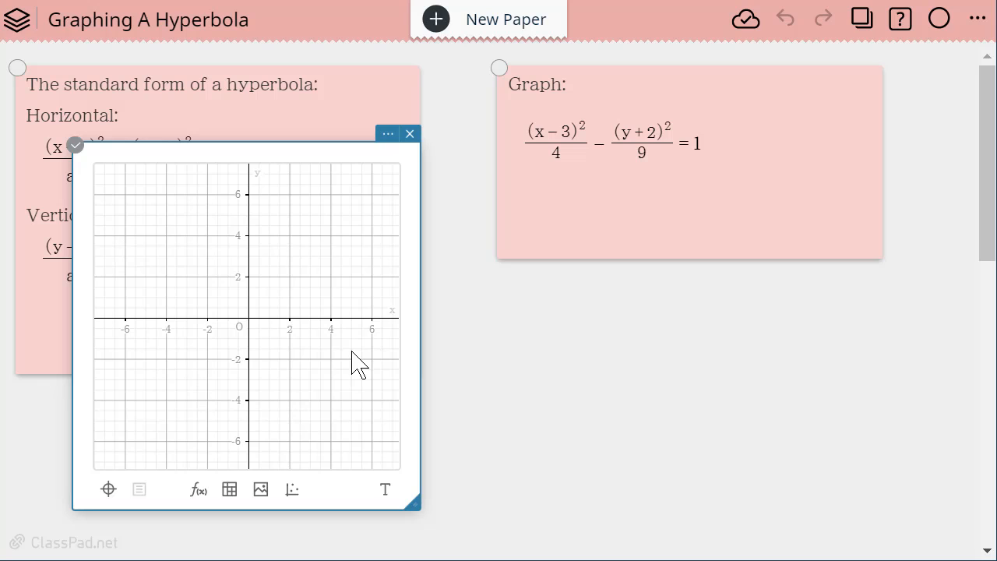
click(387, 141)
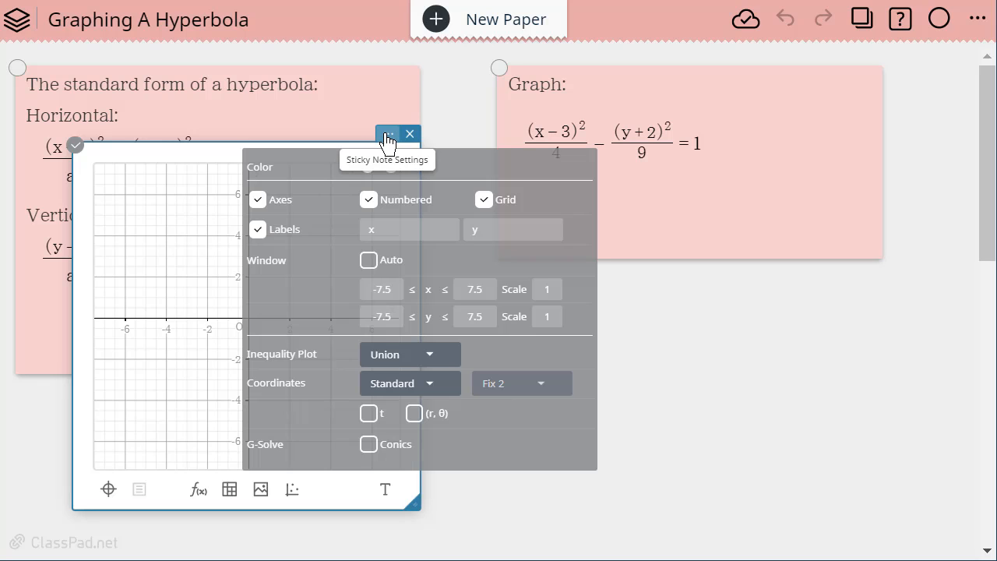
click(368, 444)
click(766, 459)
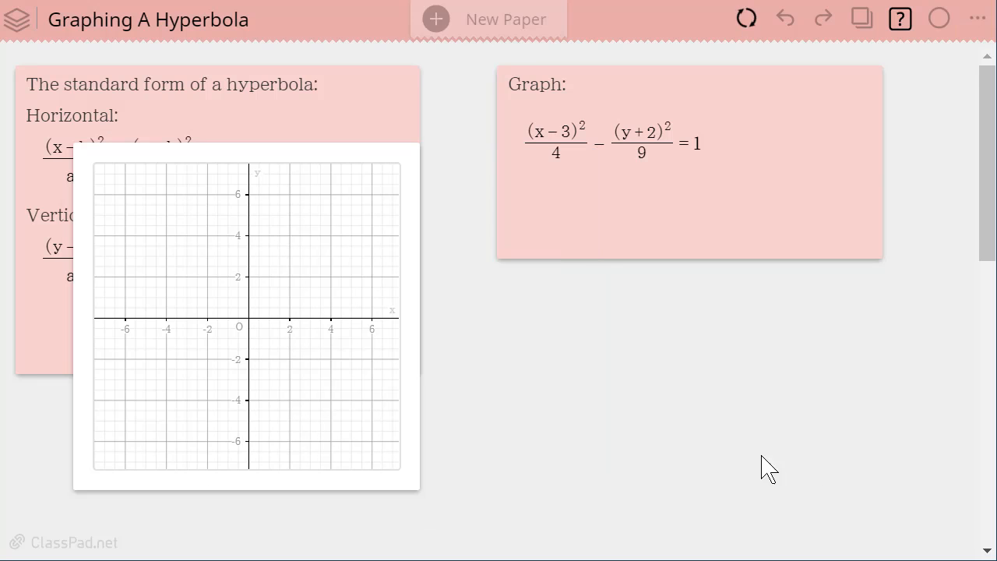
Step: Add an equation note to the graph and enter its first term as the fraction (x-3)^2 over 4
click(288, 381)
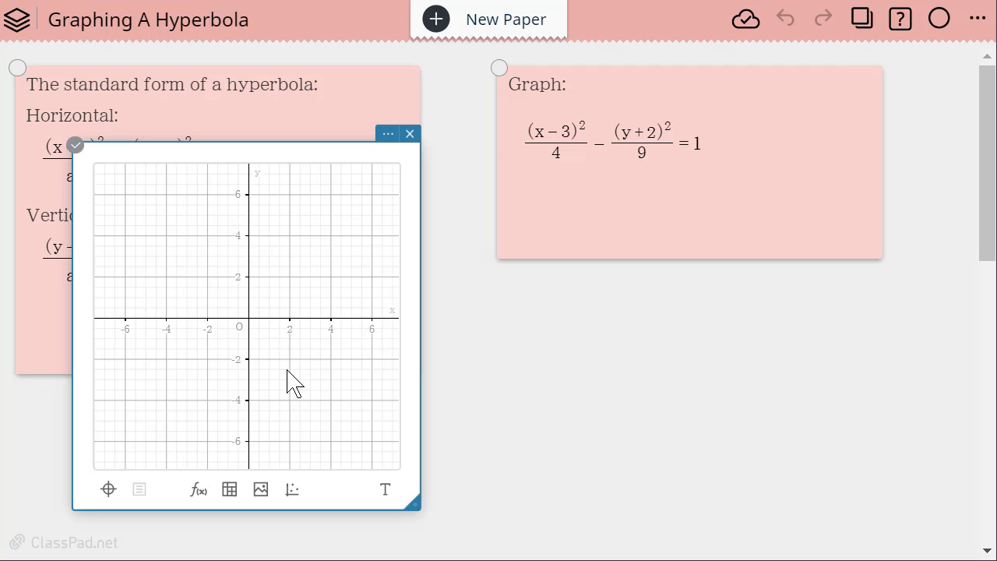
click(199, 490)
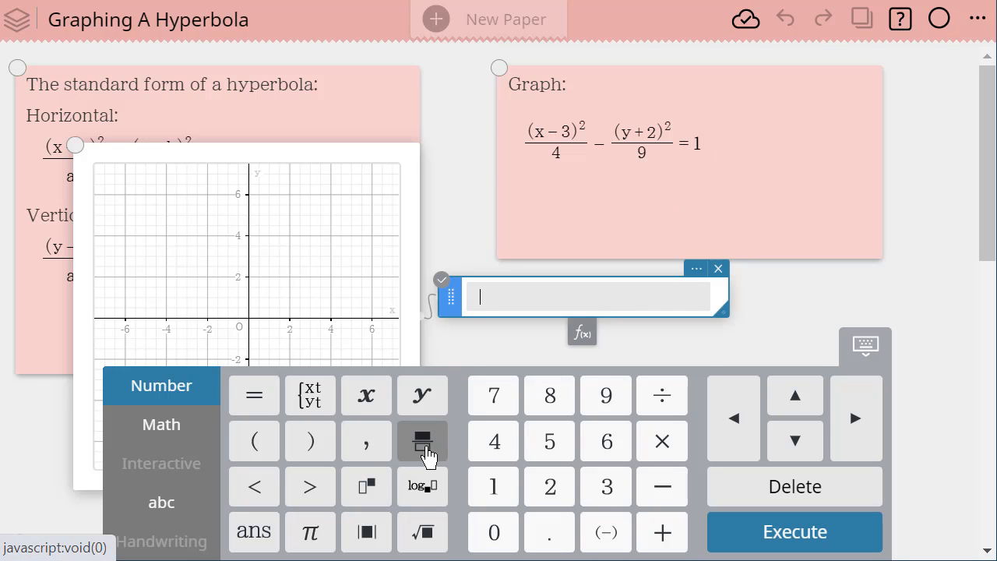
click(422, 444)
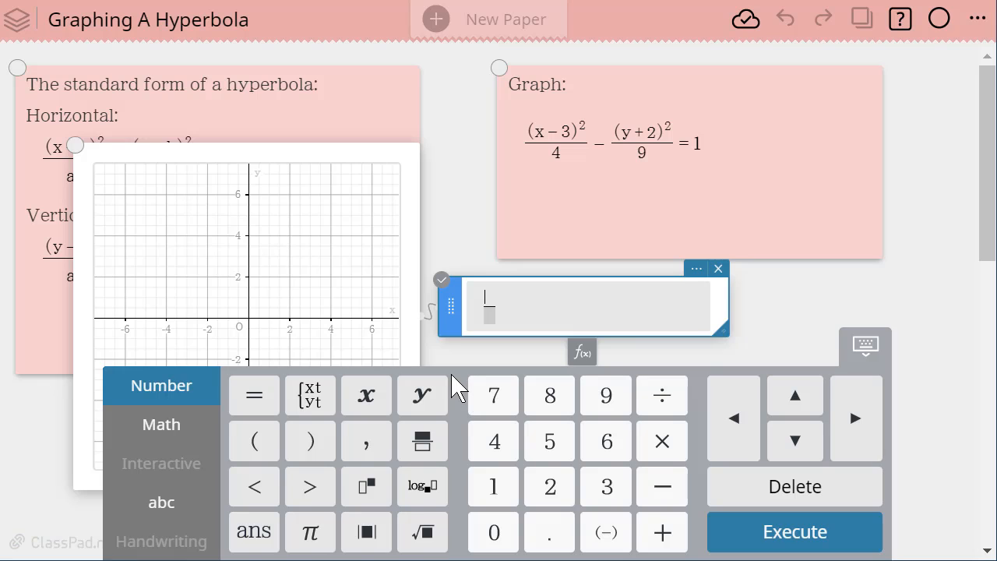
text((x)
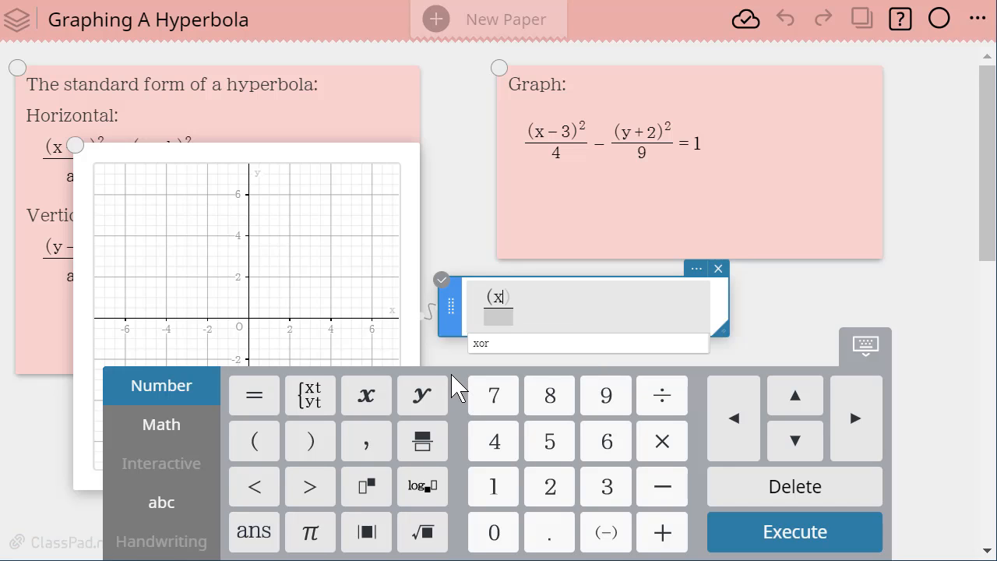
text(-)
text(3)
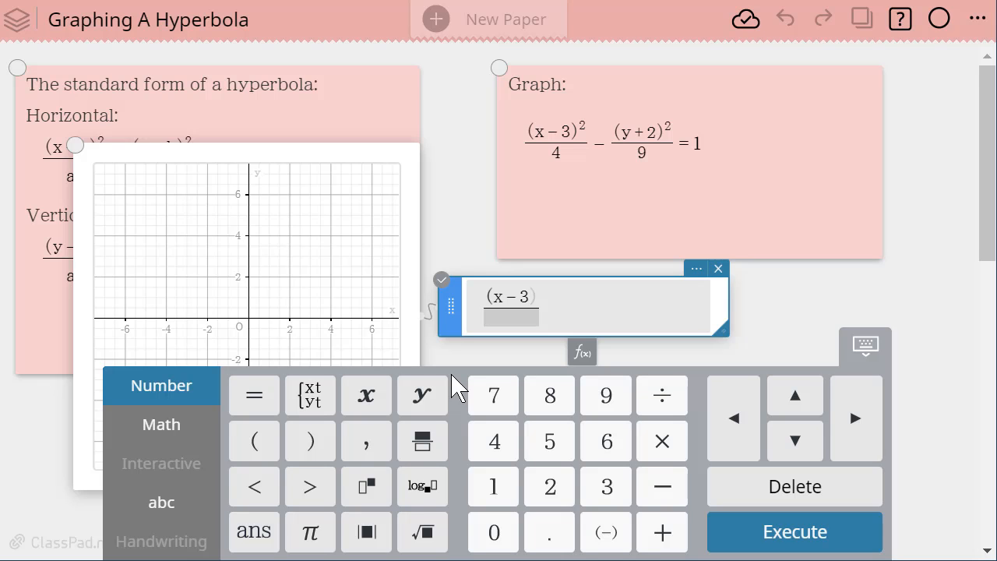
text()^2)
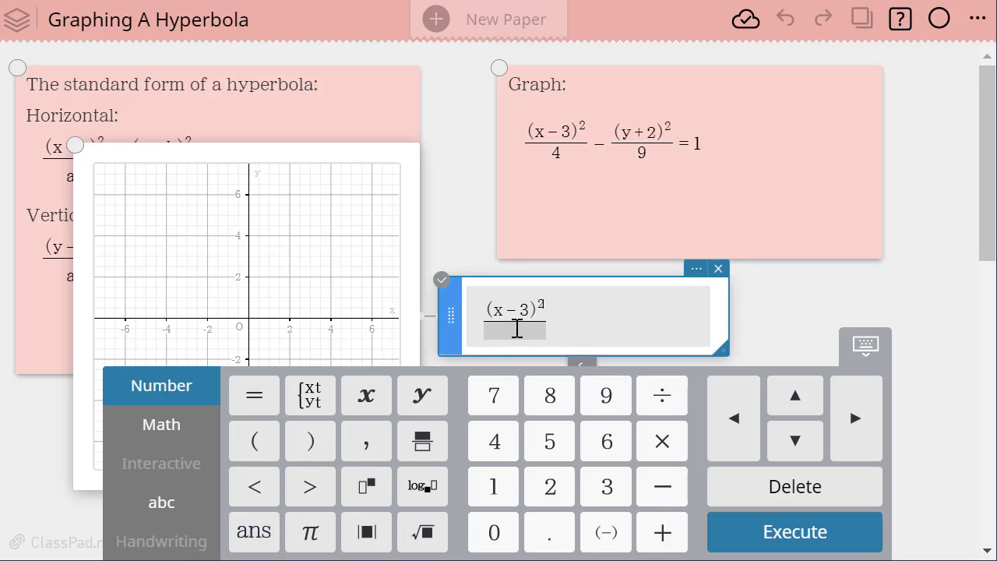
click(516, 328)
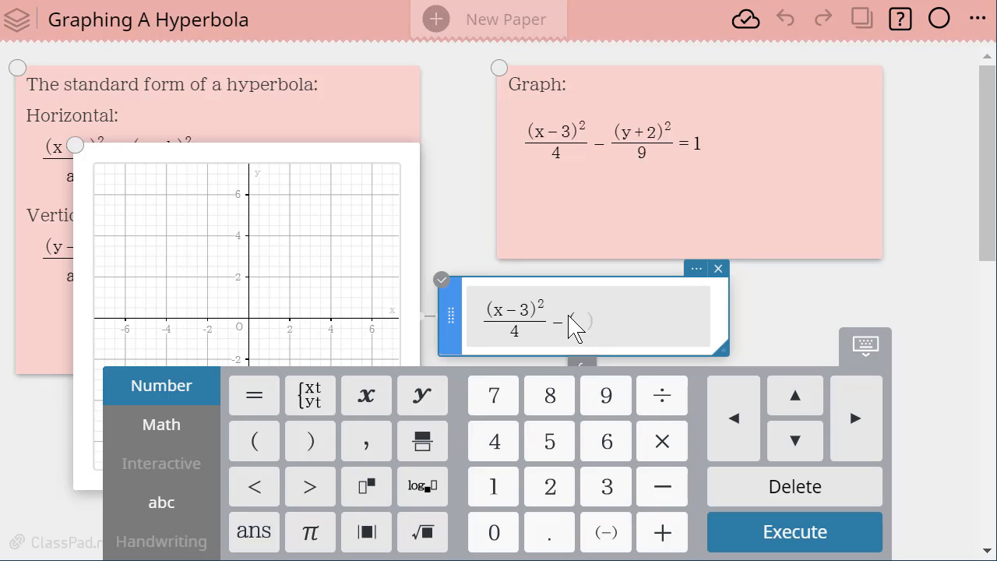
click(425, 456)
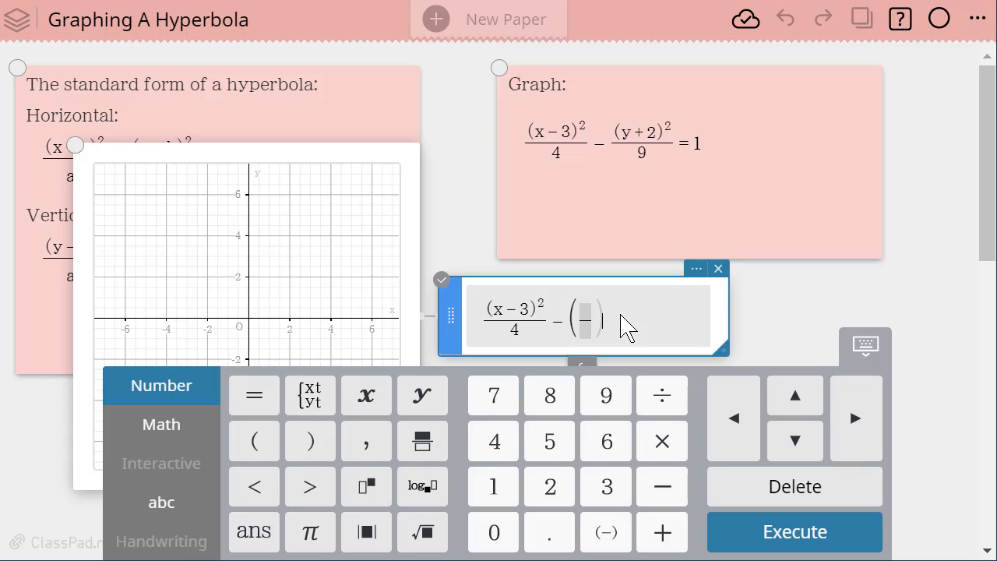
key(BackSpace)
key(BackSpace)
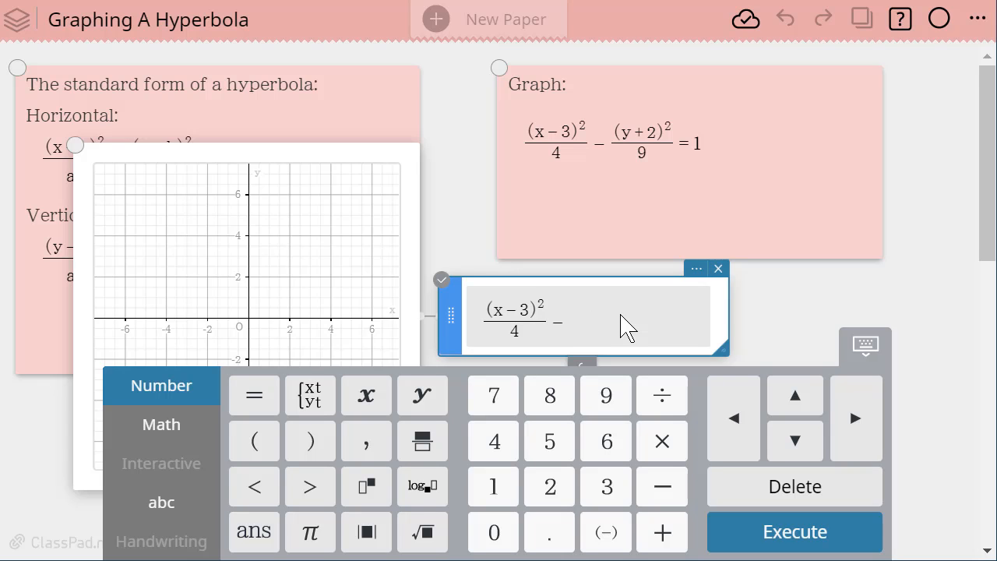
Step: Complete the equation by subtracting the fraction (y+2)^2 over 9, set it equal to 1, and plot the hyperbola
click(409, 454)
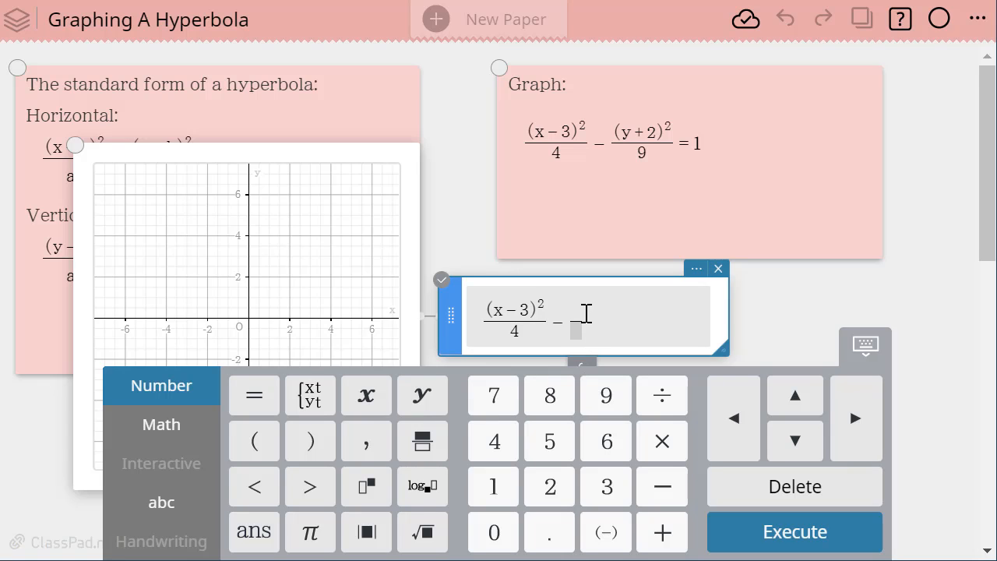
text((y-)
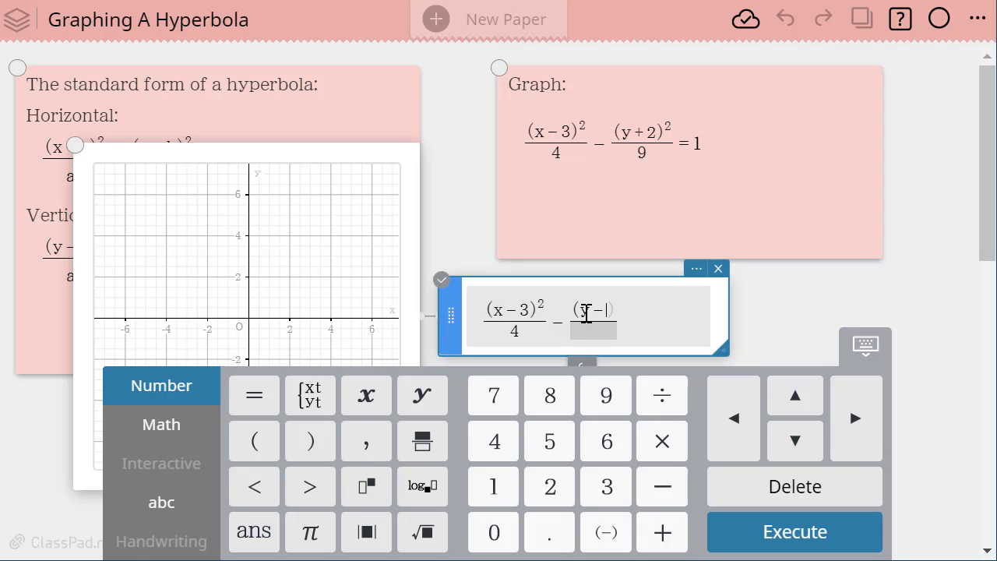
key(BackSpace)
text(+2)²/)
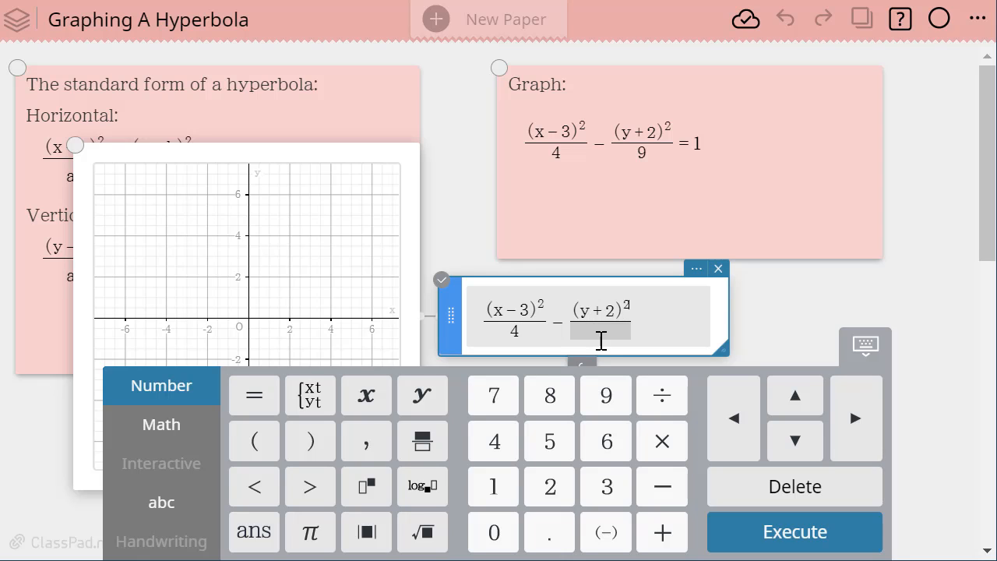
click(607, 333)
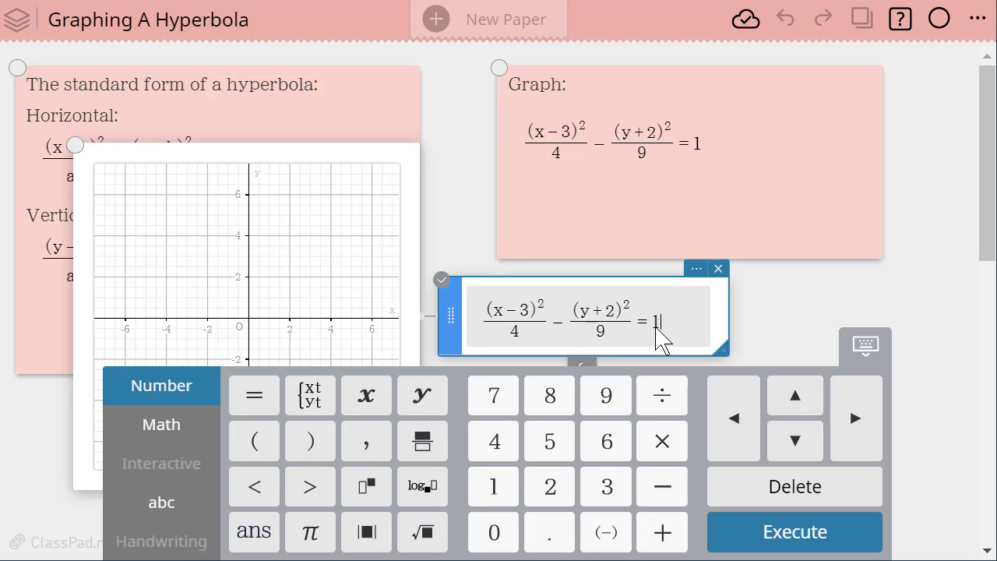
key(Return)
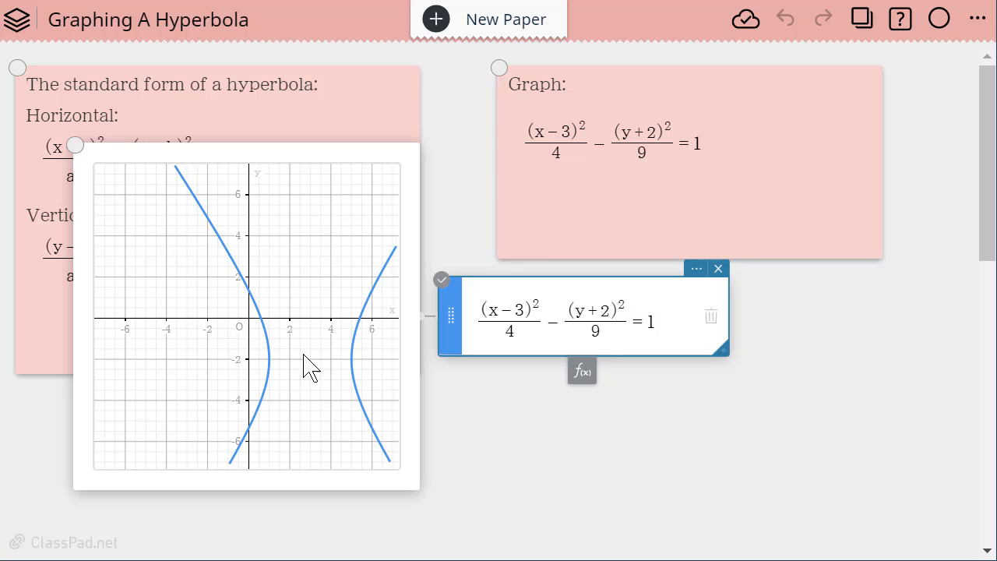
Step: Enlarge the graph note to show both branches of the hyperbola more fully, and move the linked equation note clear of it
click(415, 472)
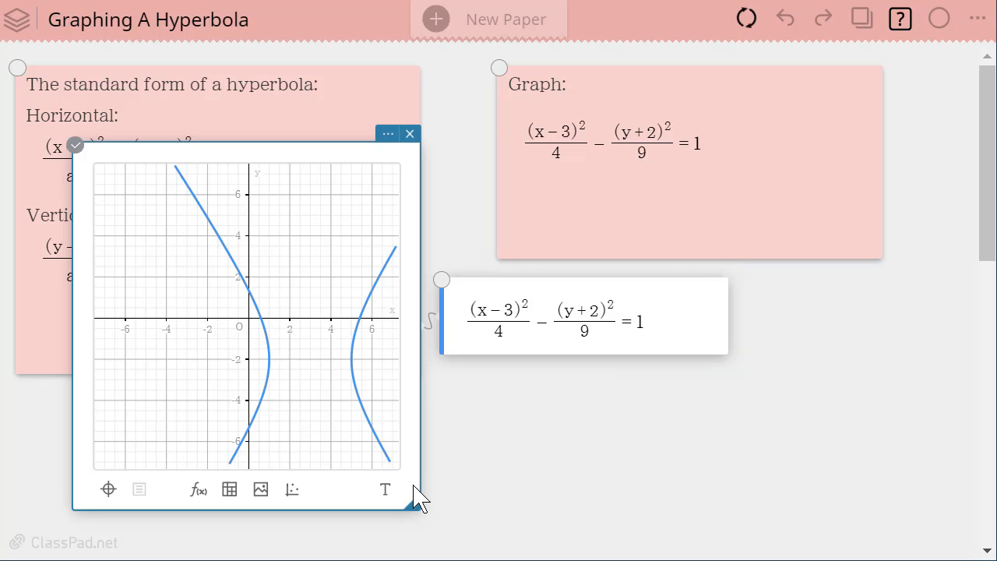
drag(587, 521, 760, 542)
drag(387, 145, 246, 130)
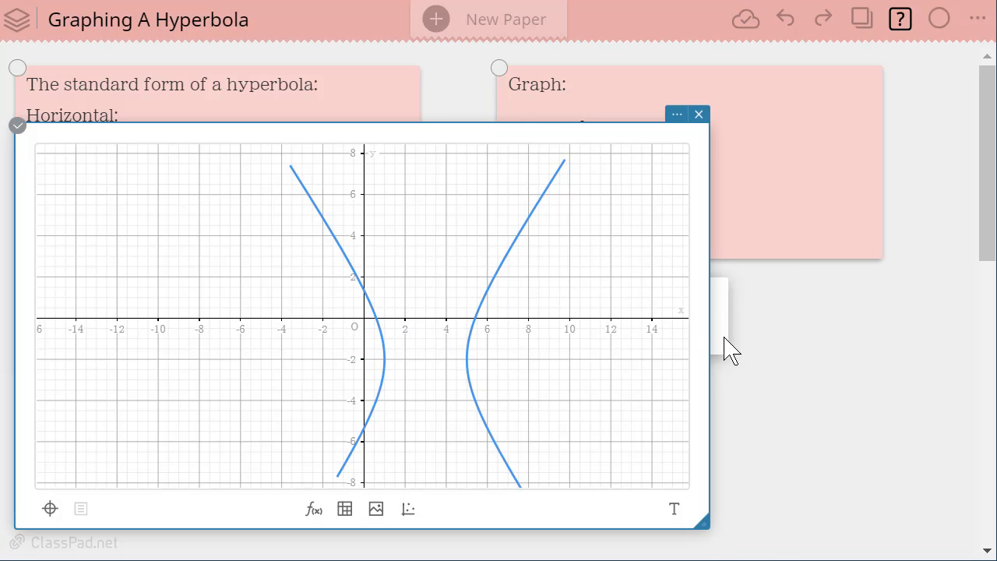
drag(725, 338, 942, 341)
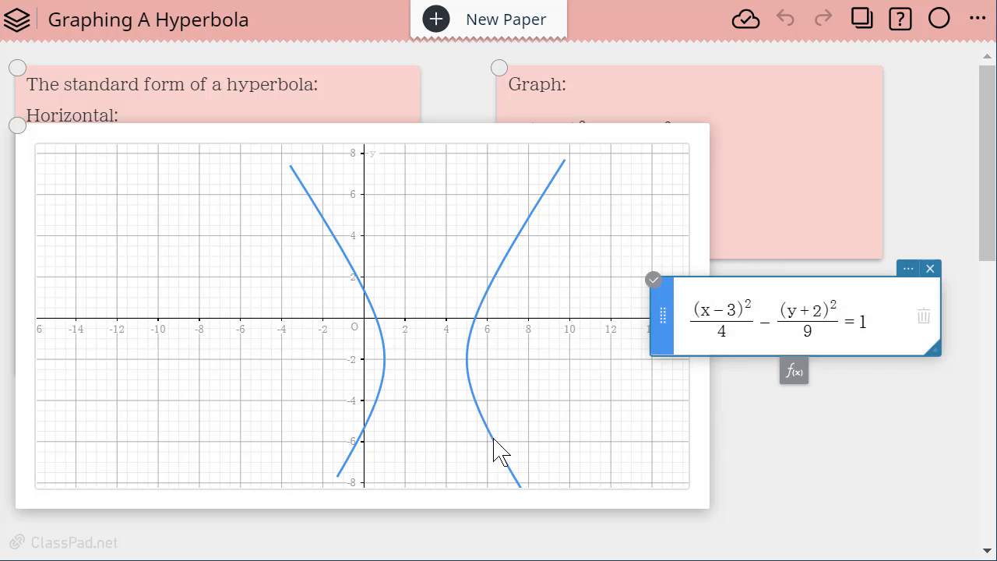
Step: Show the hyperbola's eccentricity and center coordinates, and shift the graph note down to uncover the horizontal standard form
click(505, 272)
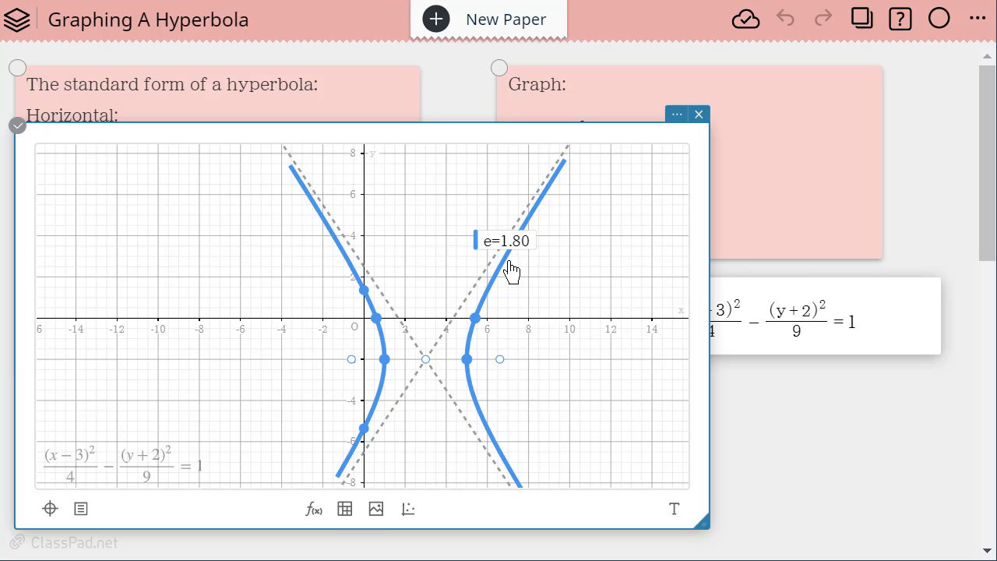
click(427, 362)
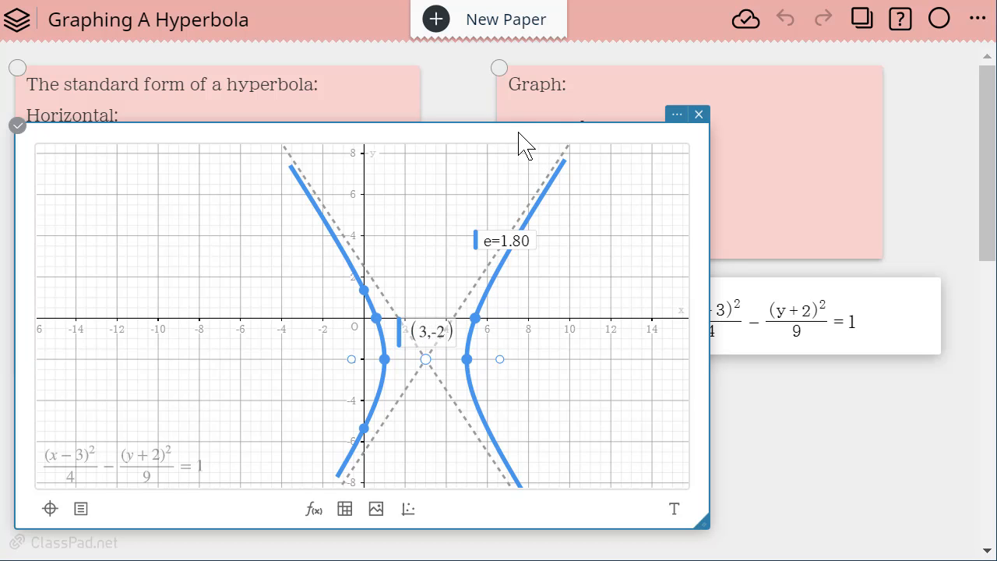
drag(518, 133, 536, 210)
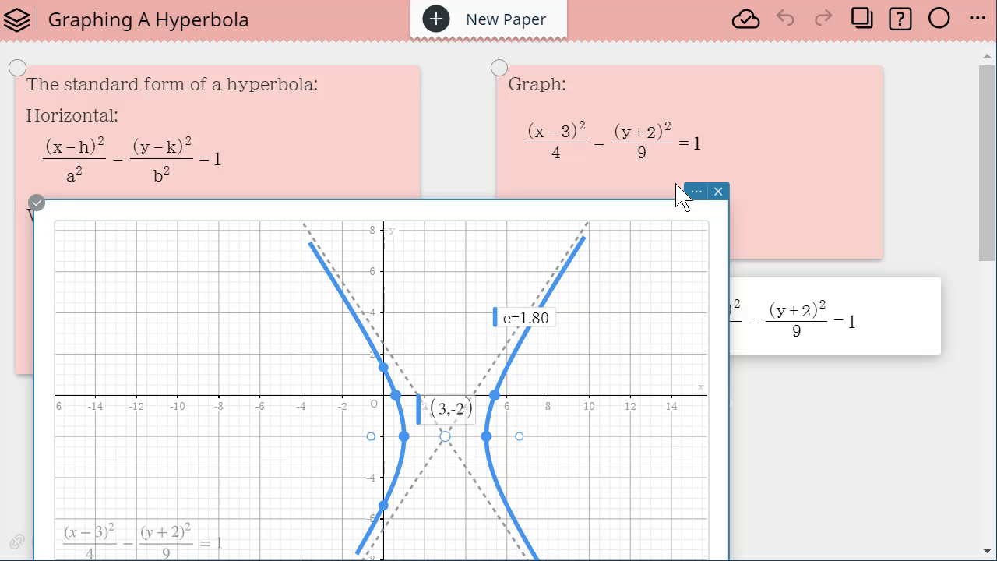
Step: Label both asymptotes with their equations and move each label to an open spot on the graph
click(384, 352)
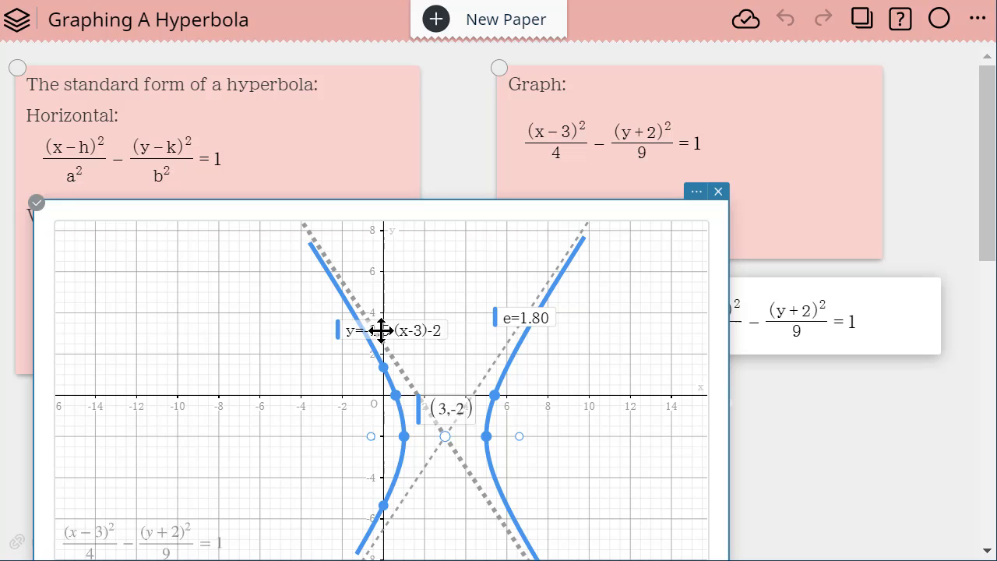
drag(381, 329, 433, 274)
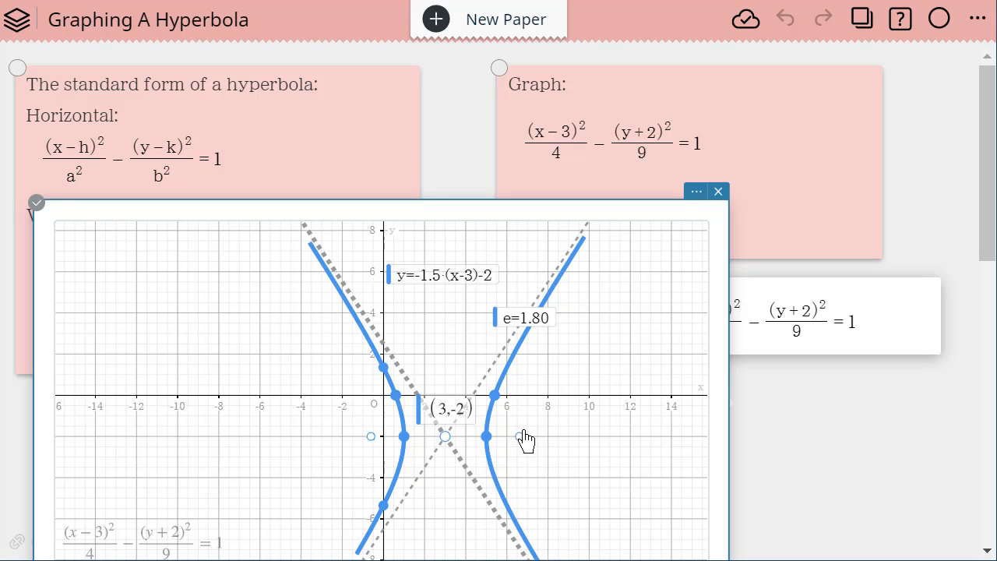
click(492, 369)
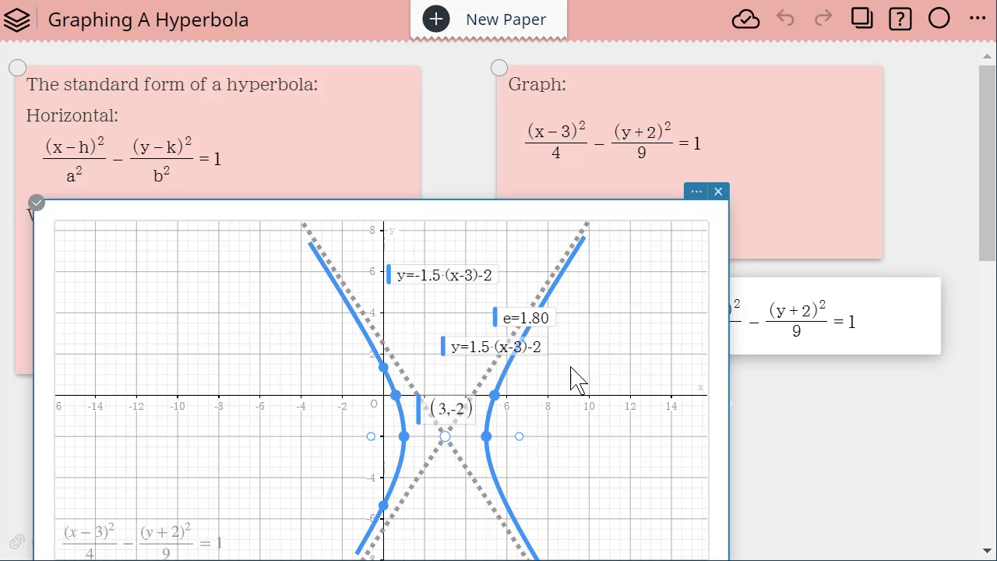
drag(519, 338, 676, 355)
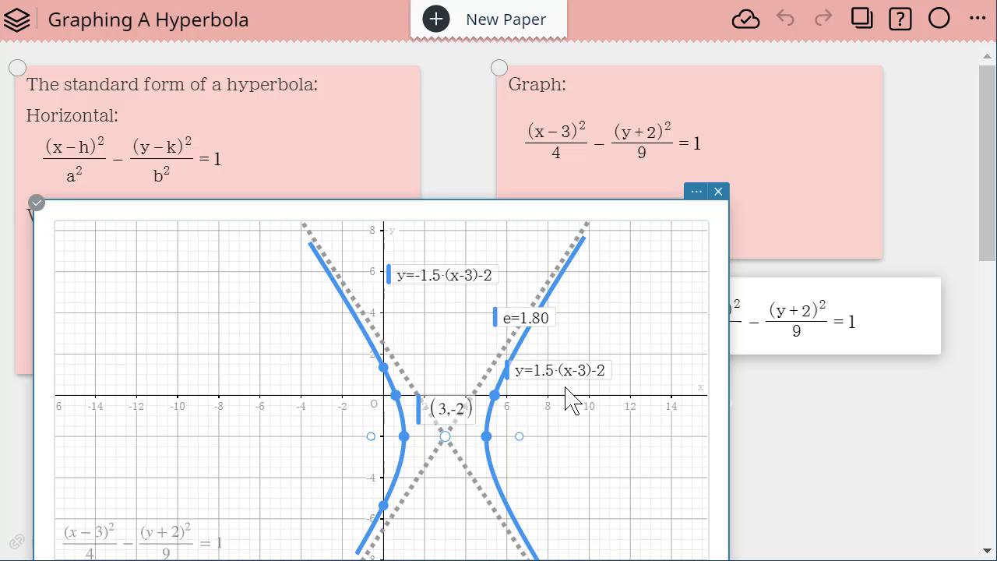
Step: Label both foci with their coordinates and place the labels outside the hyperbola's two branches
scroll(786, 434, down, 3)
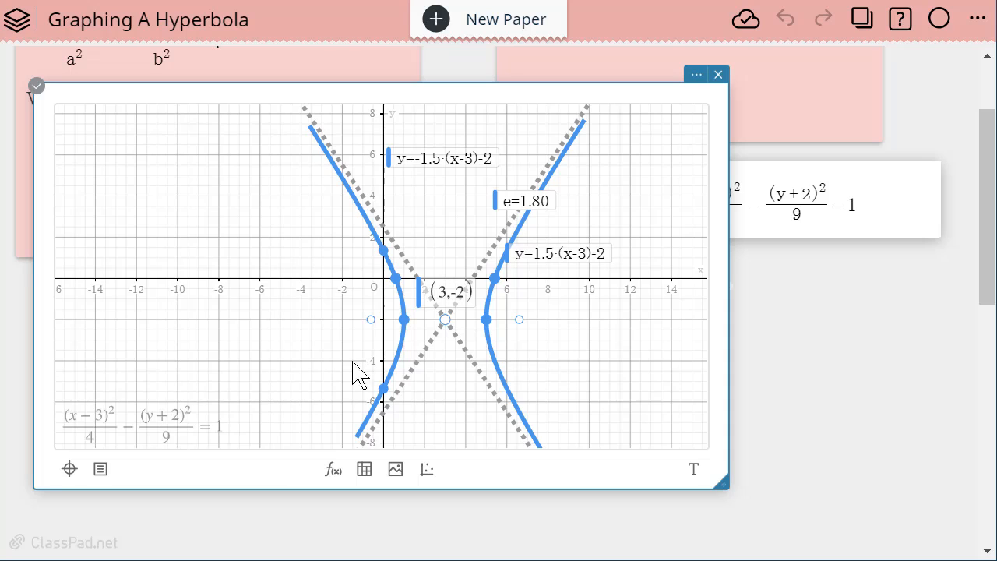
click(371, 320)
drag(387, 296, 288, 292)
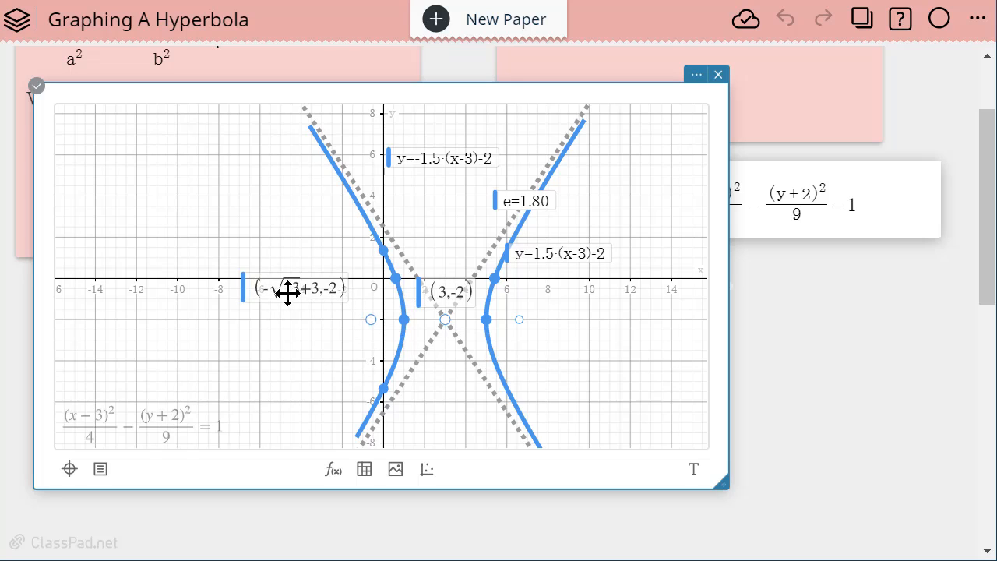
click(519, 320)
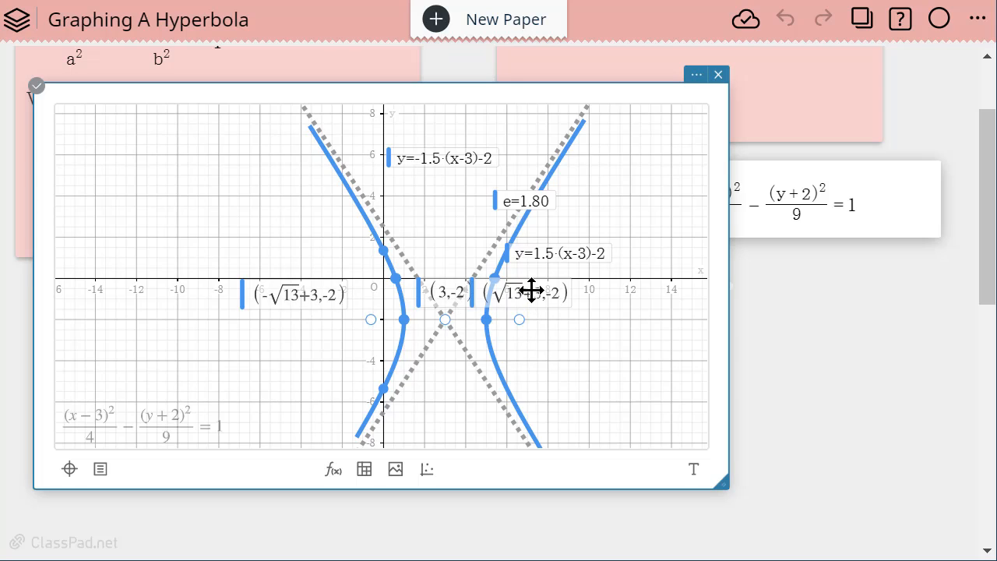
drag(534, 289, 611, 302)
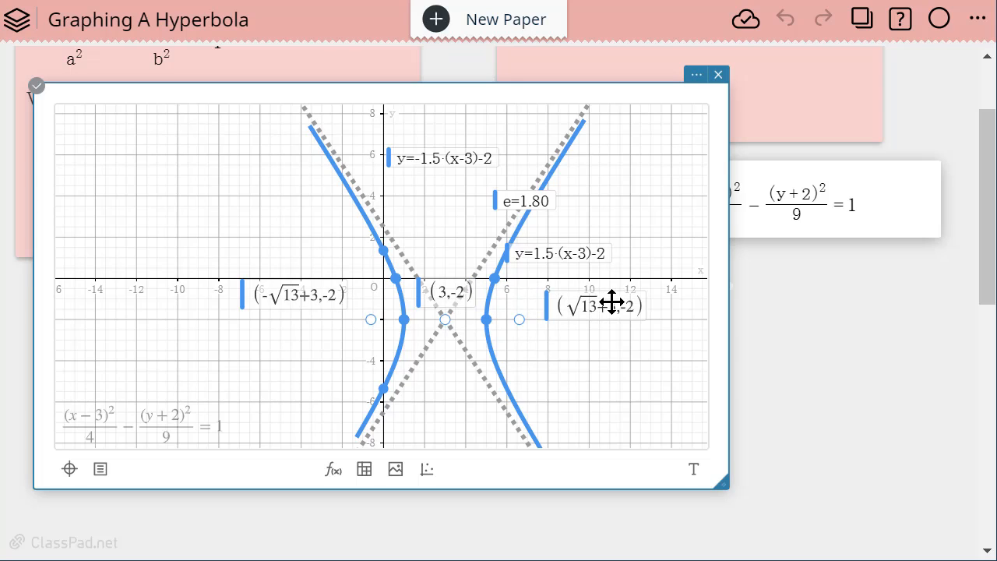
Step: Label both vertices and the left branch's x-intercept with their coordinates, moving each label clear of its point
click(403, 319)
drag(416, 296, 407, 350)
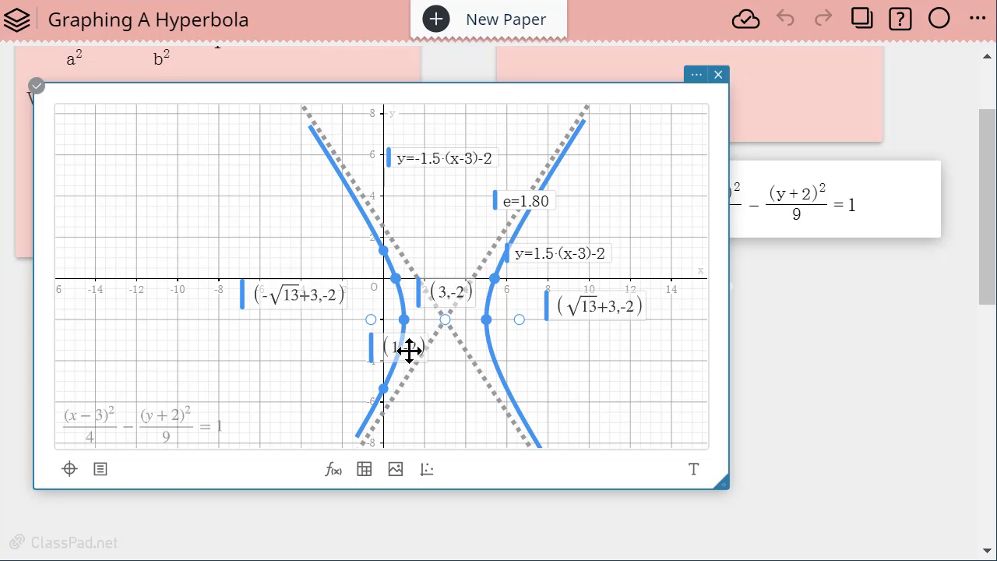
click(486, 319)
drag(489, 292, 503, 354)
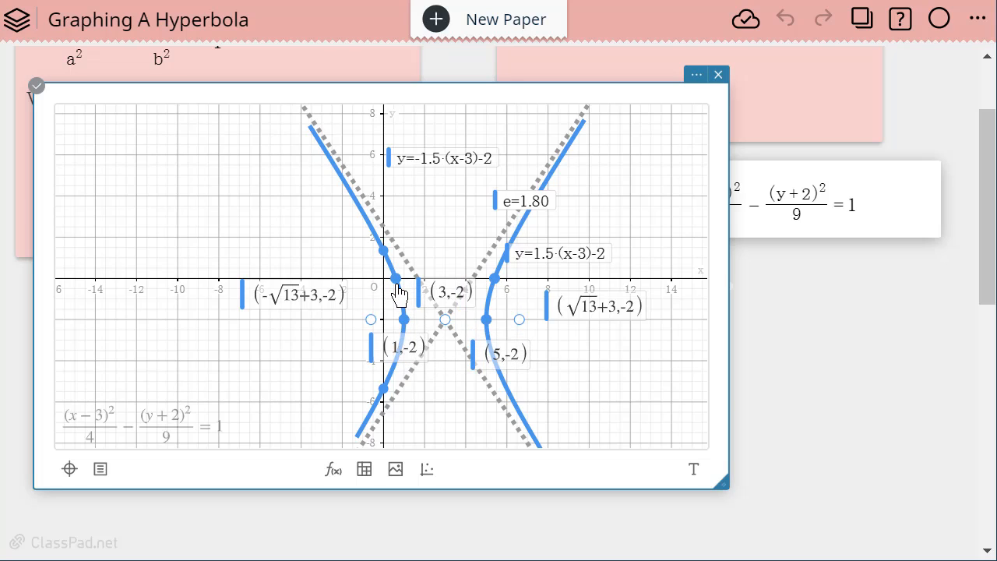
click(395, 281)
drag(379, 238, 272, 243)
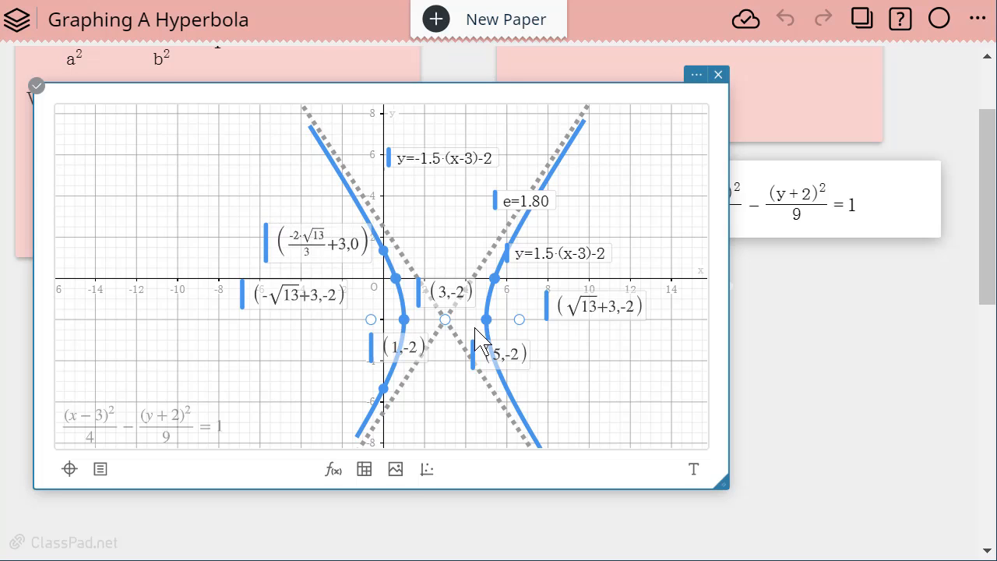
Step: Set the graph's coordinate display to Decimal with two fixed decimal places
click(697, 77)
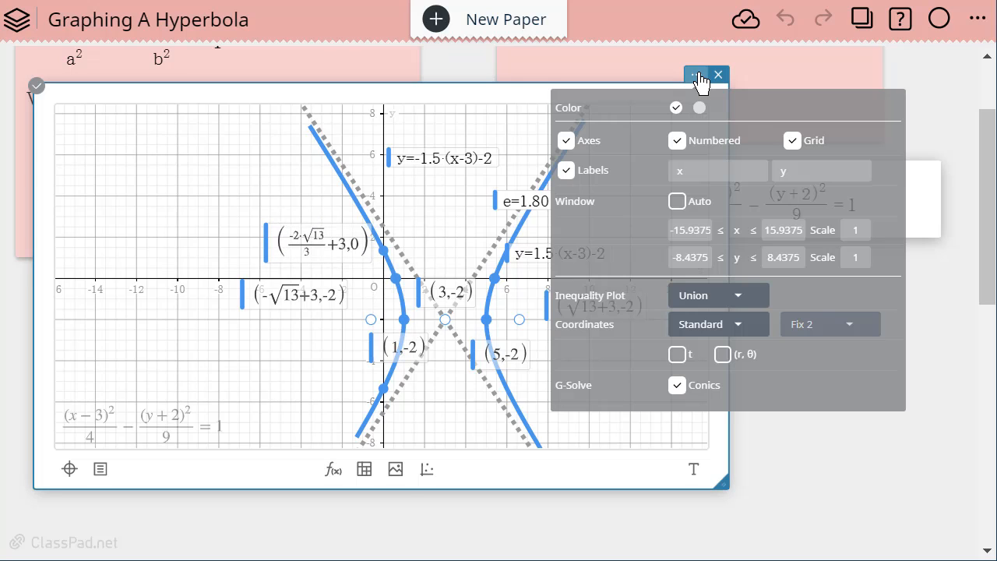
click(737, 332)
click(710, 352)
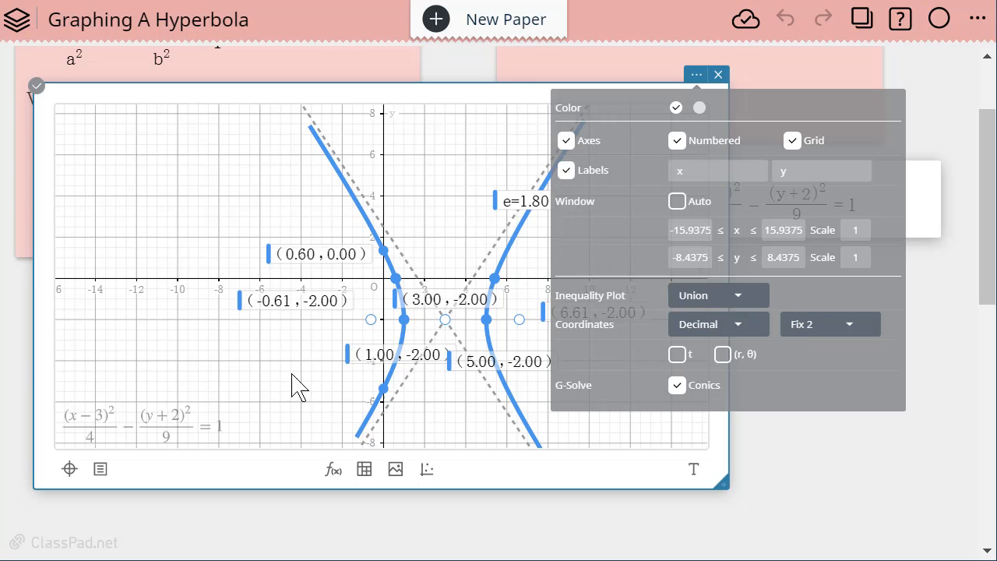
click(265, 374)
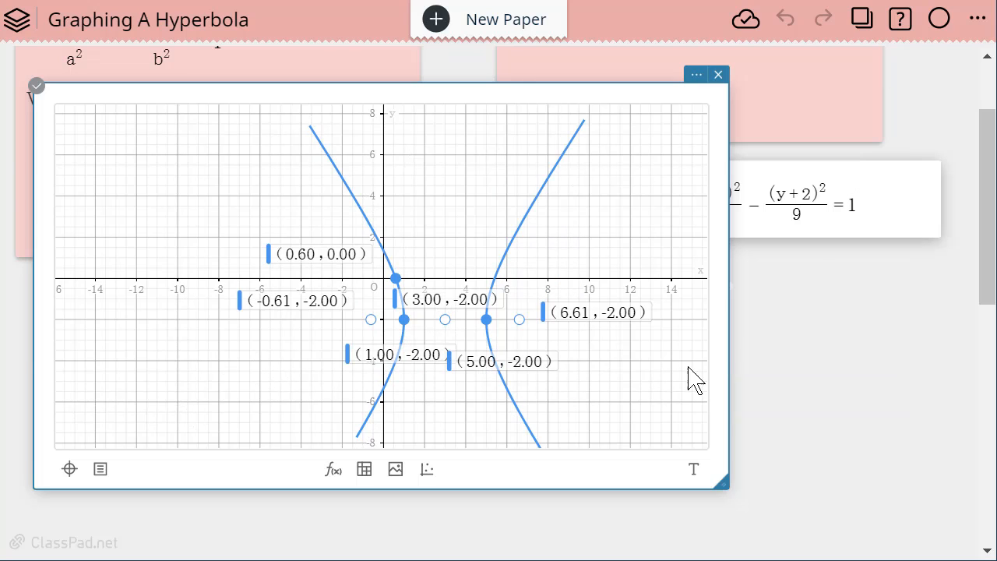
Step: Review the hyperbola's equation note, the standard-form note, and the graph's settings including the Conics option for G-Solve
click(872, 222)
click(874, 223)
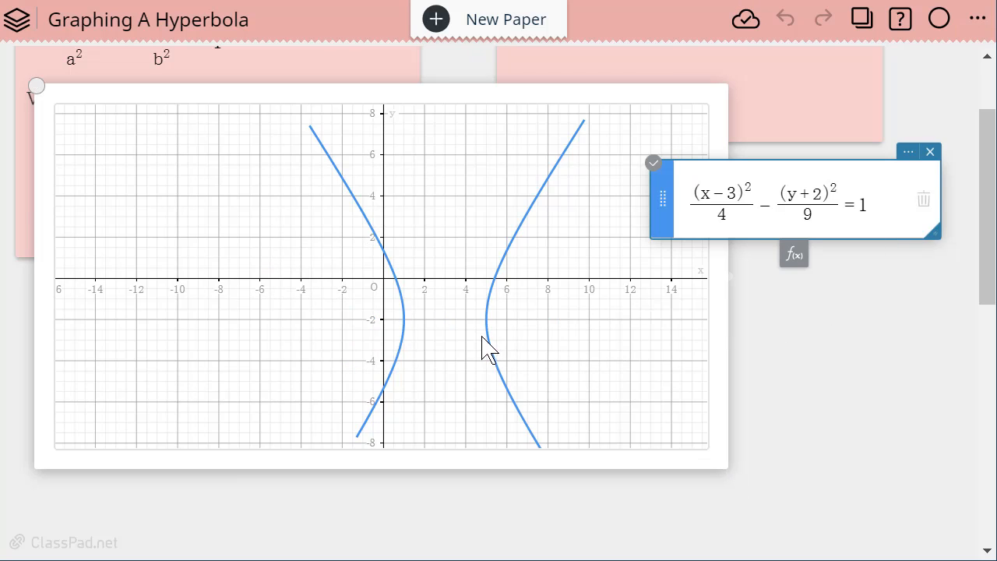
scroll(834, 356, up, 2)
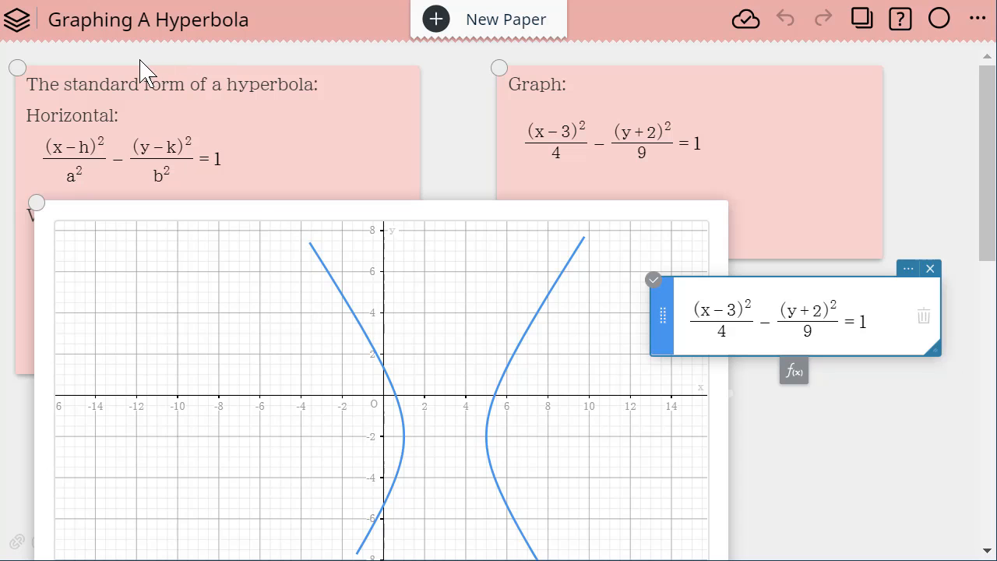
scroll(732, 272, down, 3)
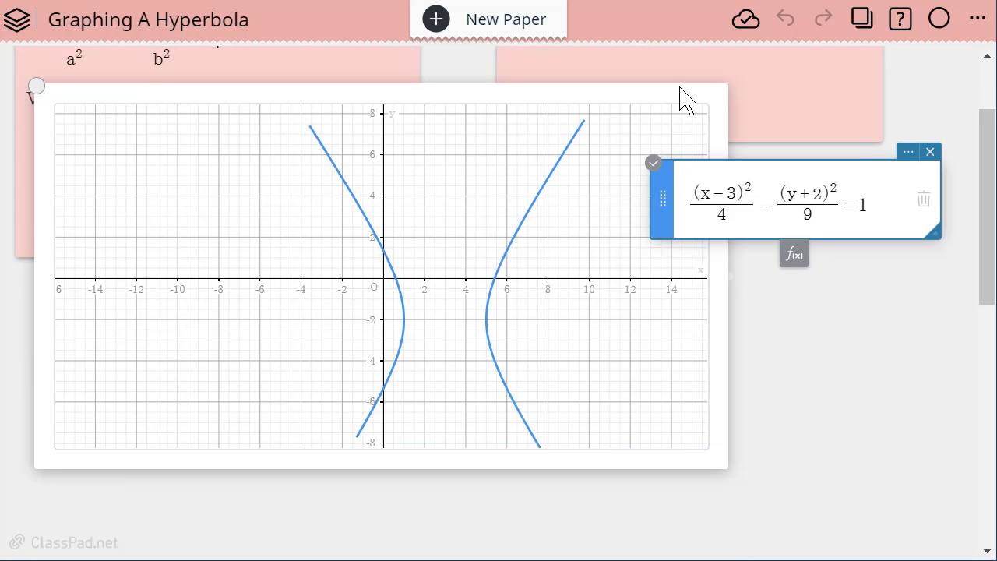
click(680, 87)
click(696, 75)
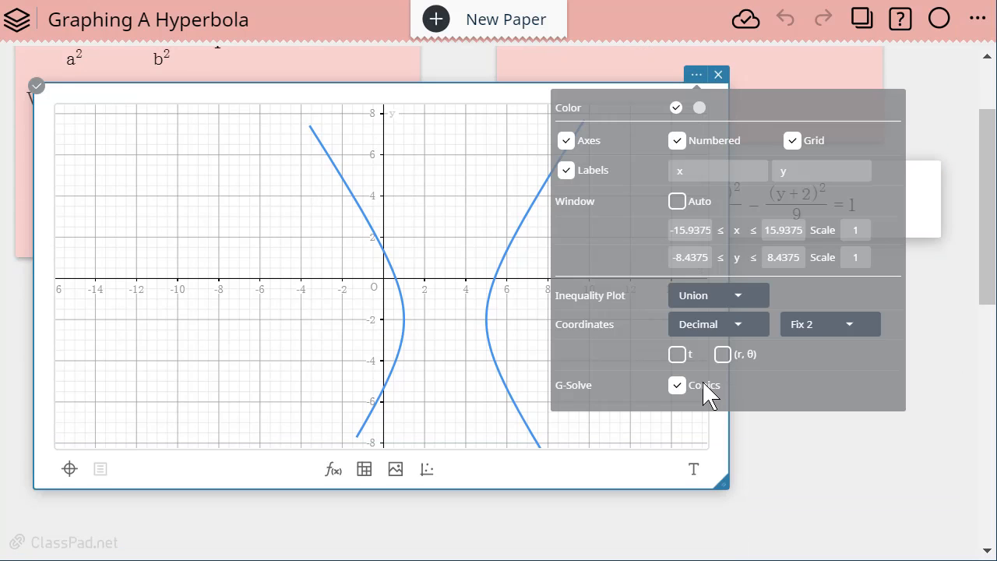
scroll(849, 467, up, 3)
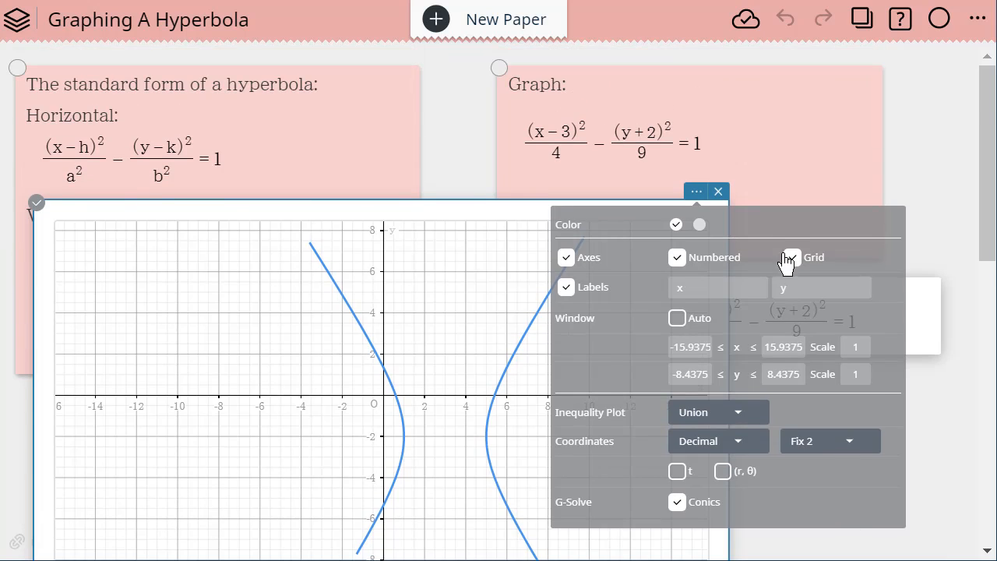
click(950, 335)
click(927, 337)
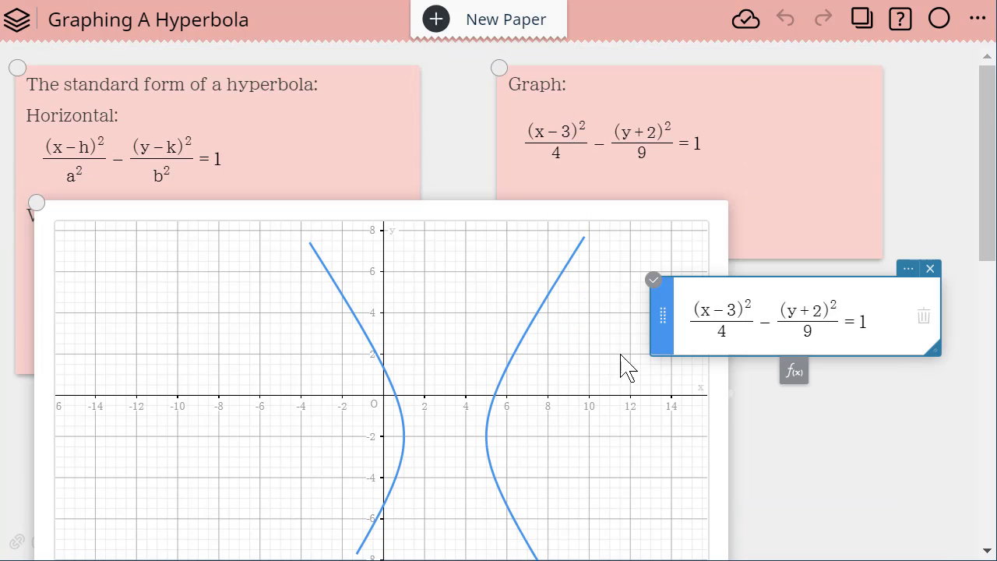
Step: Move the hyperbola graph aside to uncover both standard forms, and move the standard-form note to the empty space below the graph
click(544, 317)
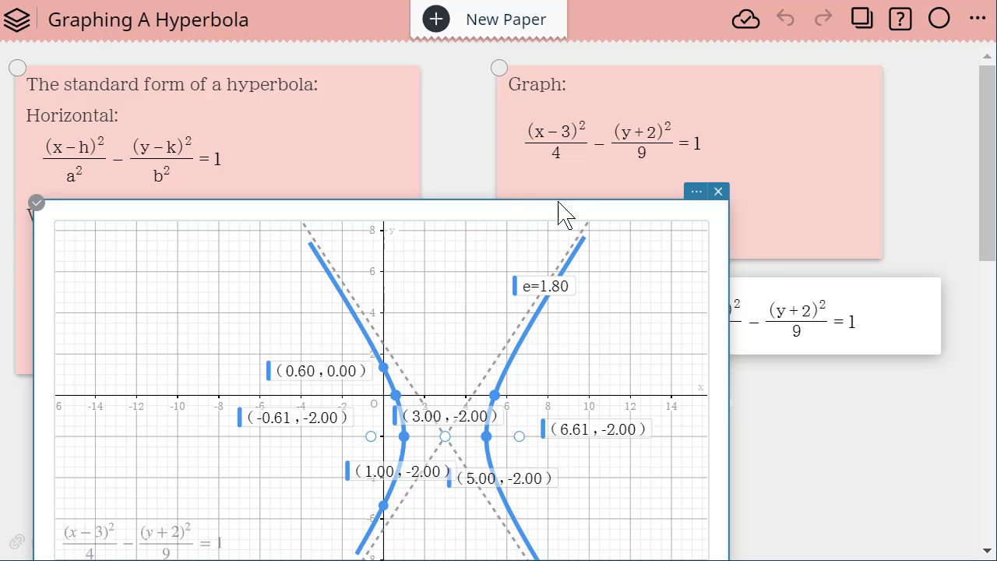
drag(561, 211, 777, 211)
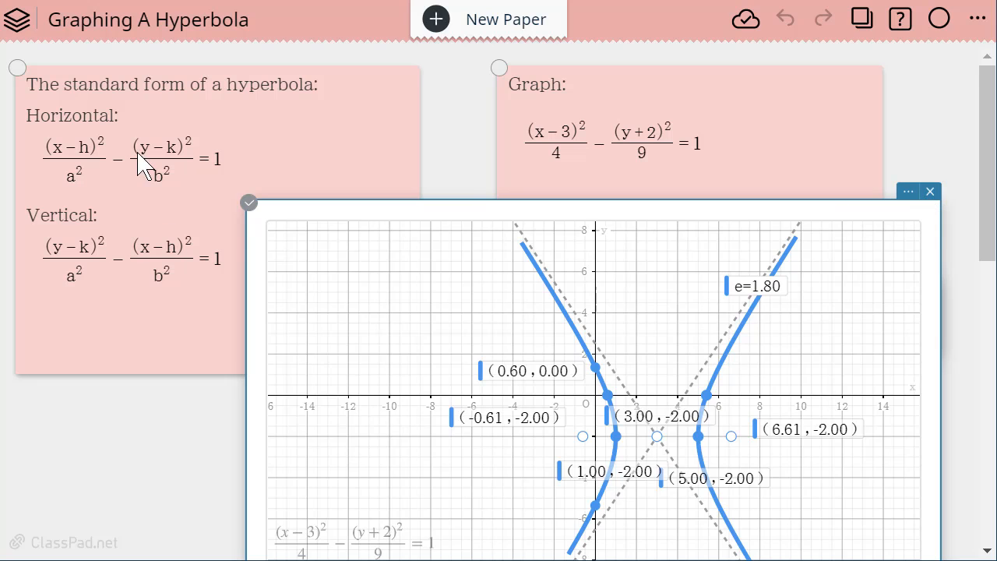
click(270, 113)
drag(260, 111, 227, 348)
scroll(606, 367, down, 5)
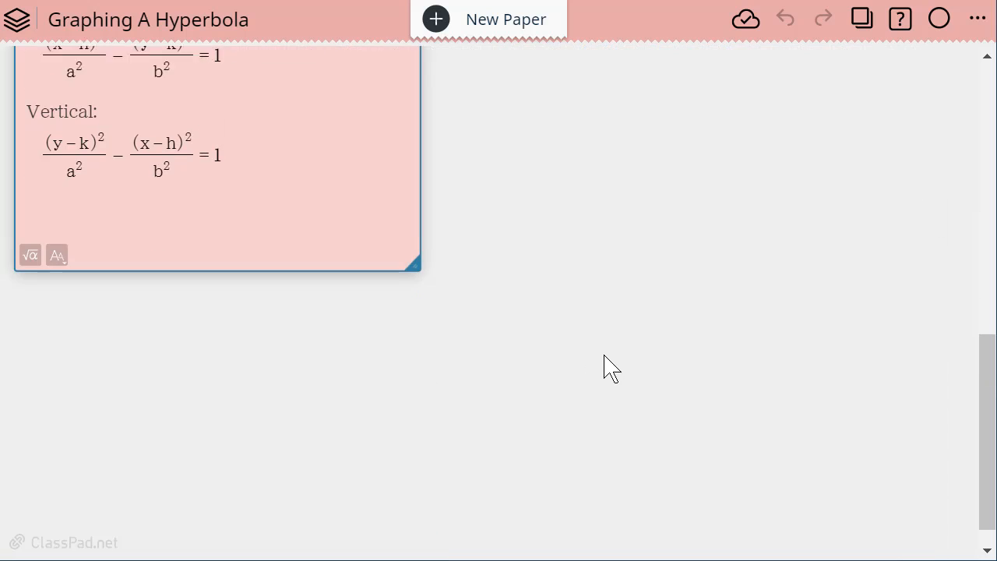
scroll(605, 367, up, 3)
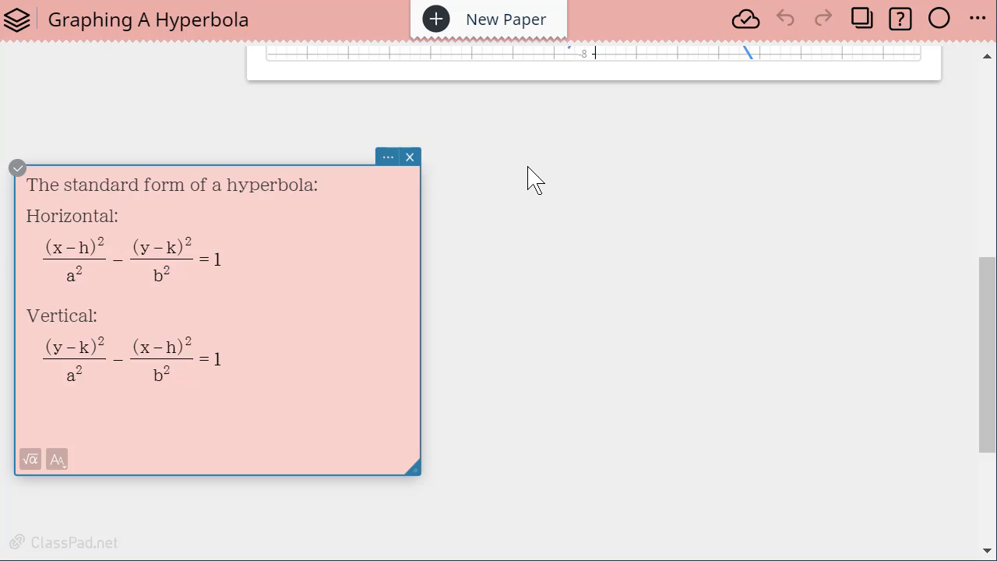
Step: Add a new graph note beside the standard-form note and enable Conics for its G-Solve
click(491, 177)
click(488, 167)
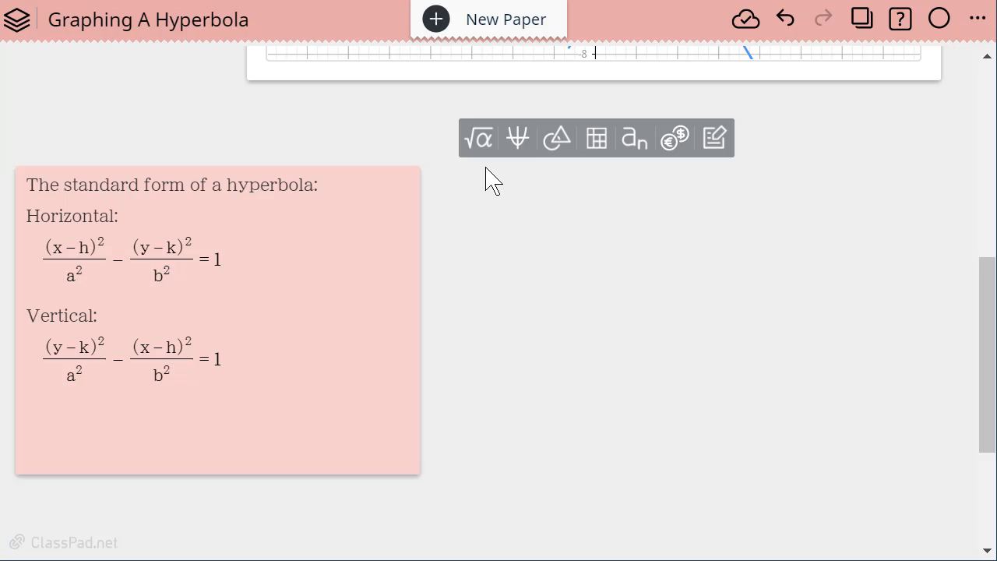
click(538, 154)
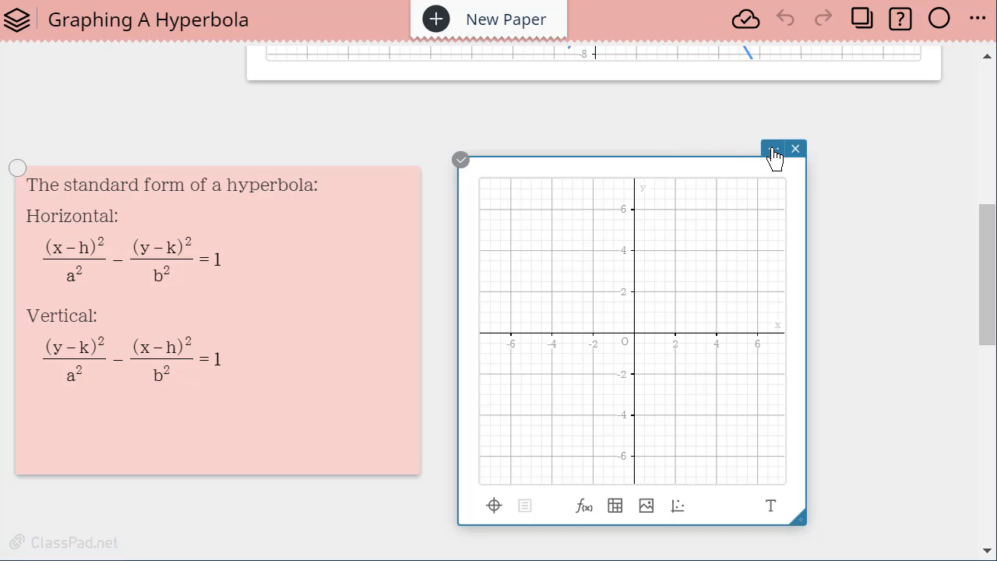
click(774, 151)
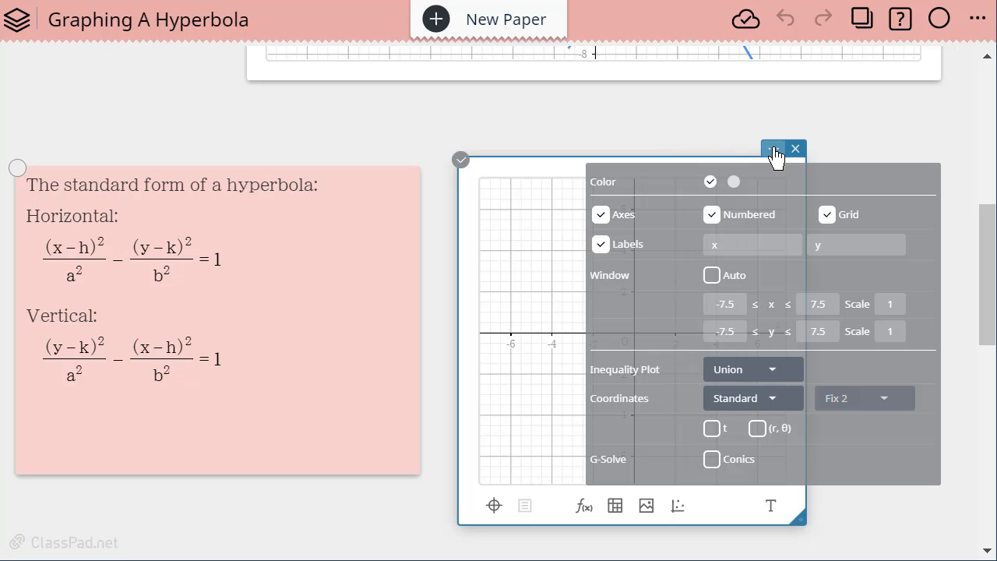
click(712, 459)
click(964, 513)
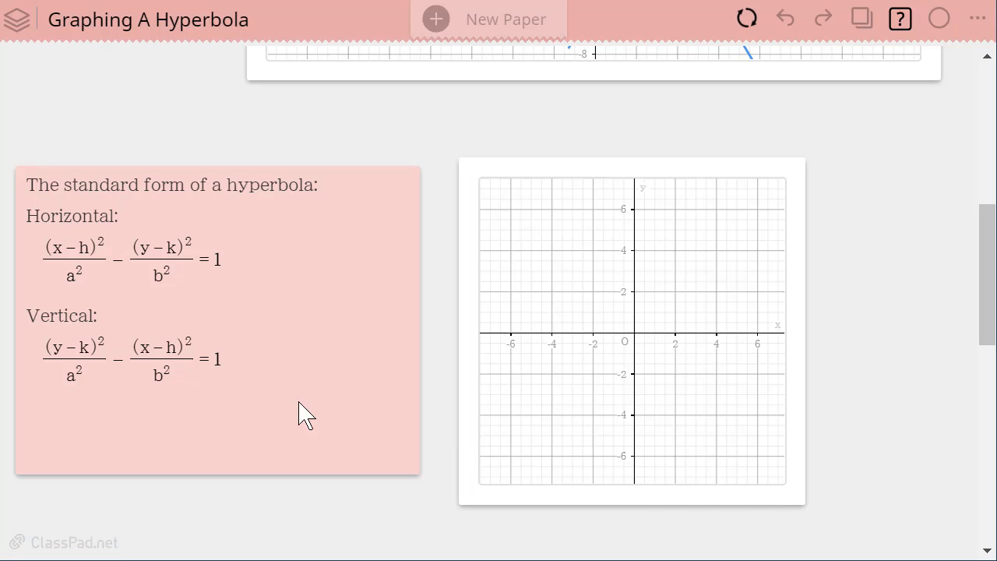
Step: Add an empty function expression linked to the new graph and place it over the graph note's upper edge
click(584, 456)
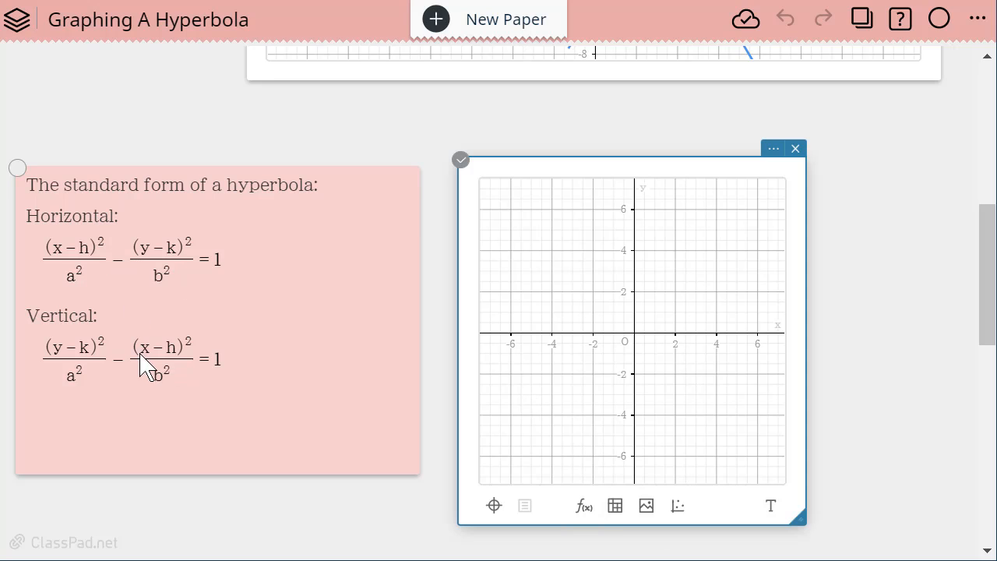
click(583, 506)
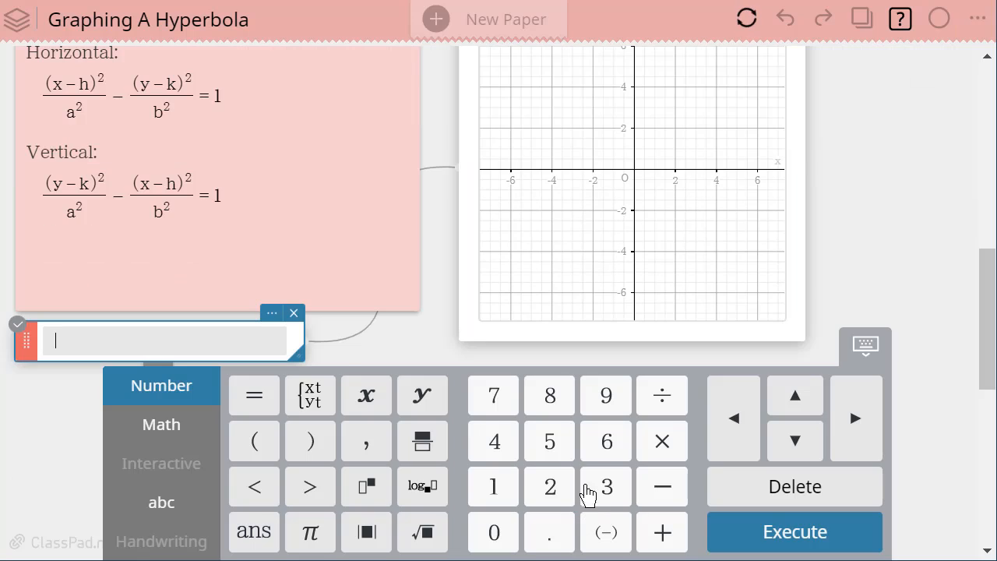
drag(31, 341, 632, 185)
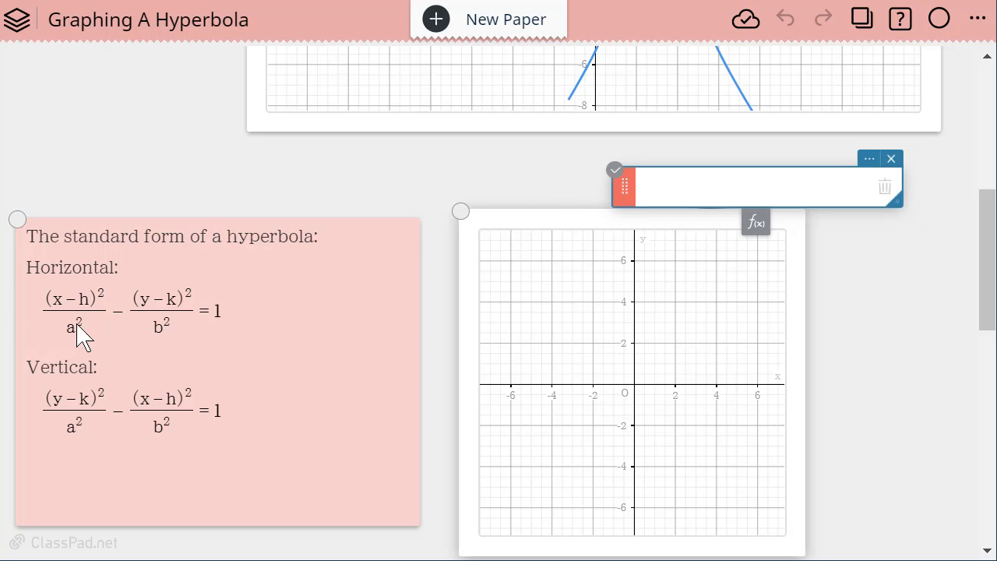
click(676, 194)
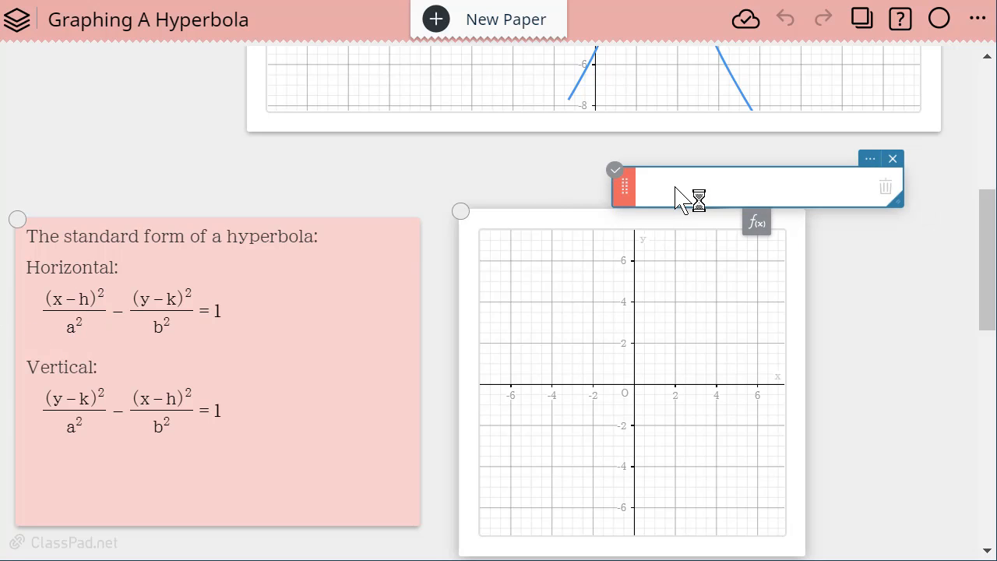
Step: Copy the complete horizontal standard-form equation (x-h)^2/a^2 - (y-k)^2/b^2 = 1 from the standard-form note
click(177, 319)
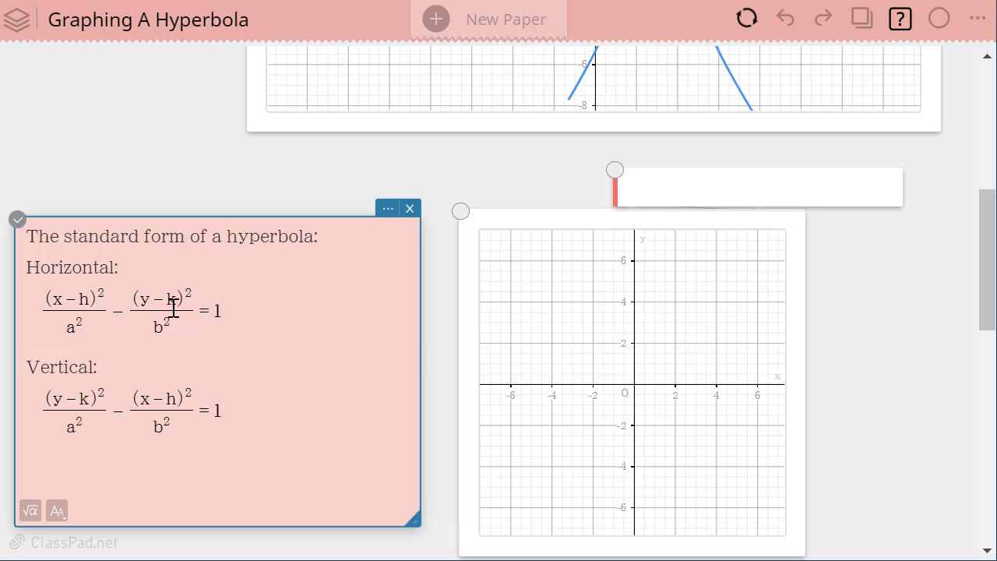
click(222, 310)
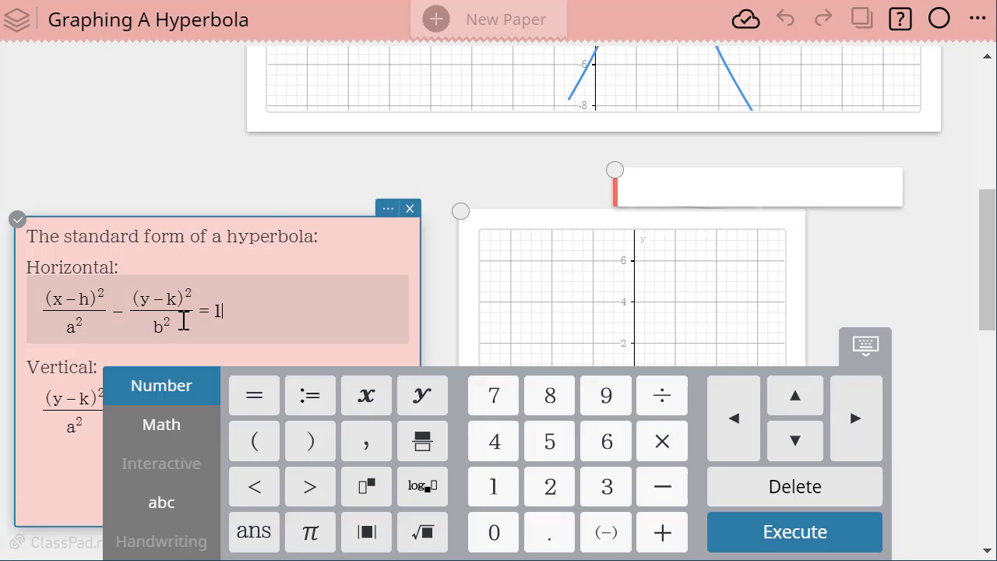
double_click(234, 311)
drag(274, 351, 16, 321)
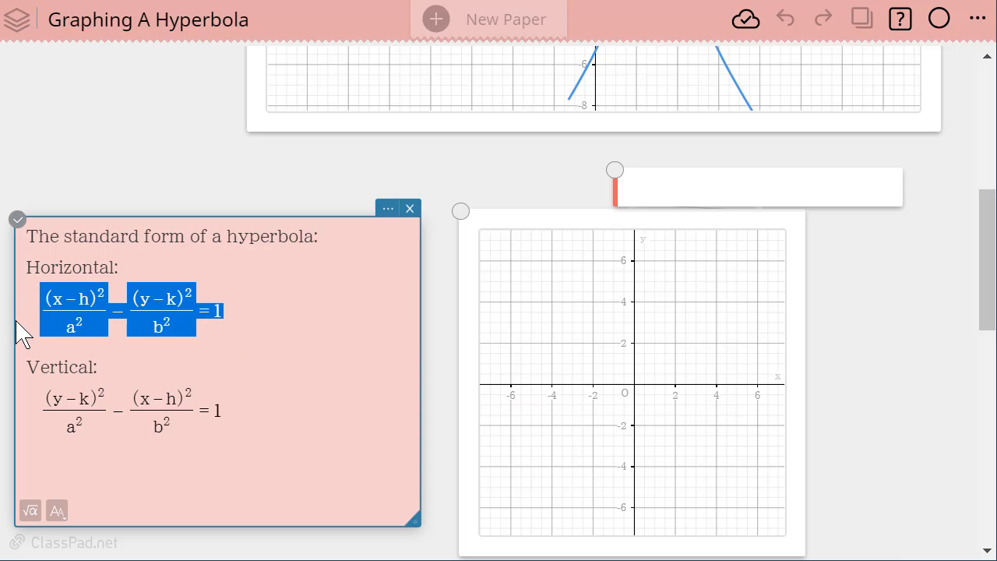
key(ctrl+c)
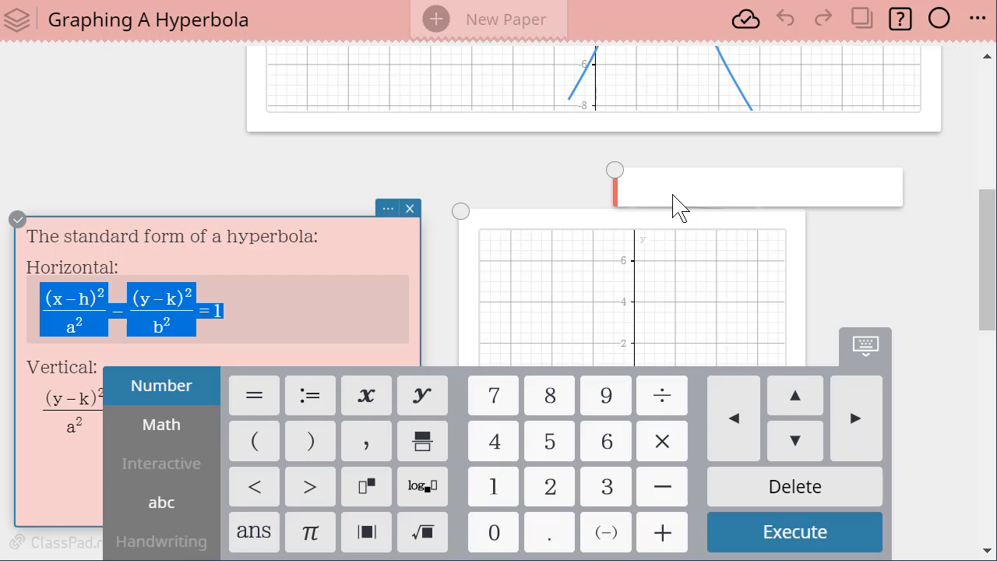
Step: Paste (x-h)^2/a^2 - (y-k)^2/b^2 = 1 into the empty expression and graph it with sliders for its parameters
click(674, 193)
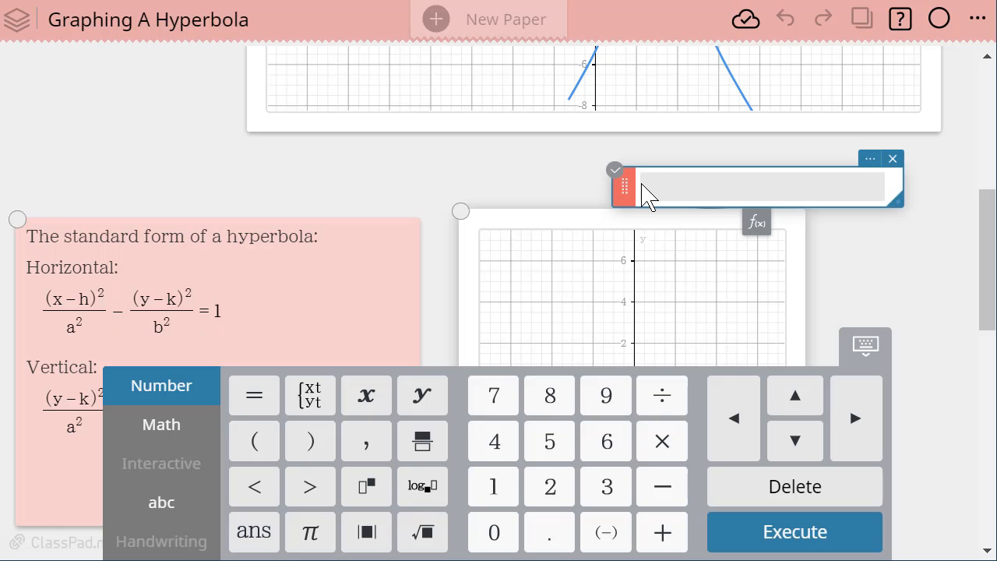
key(ctrl+v)
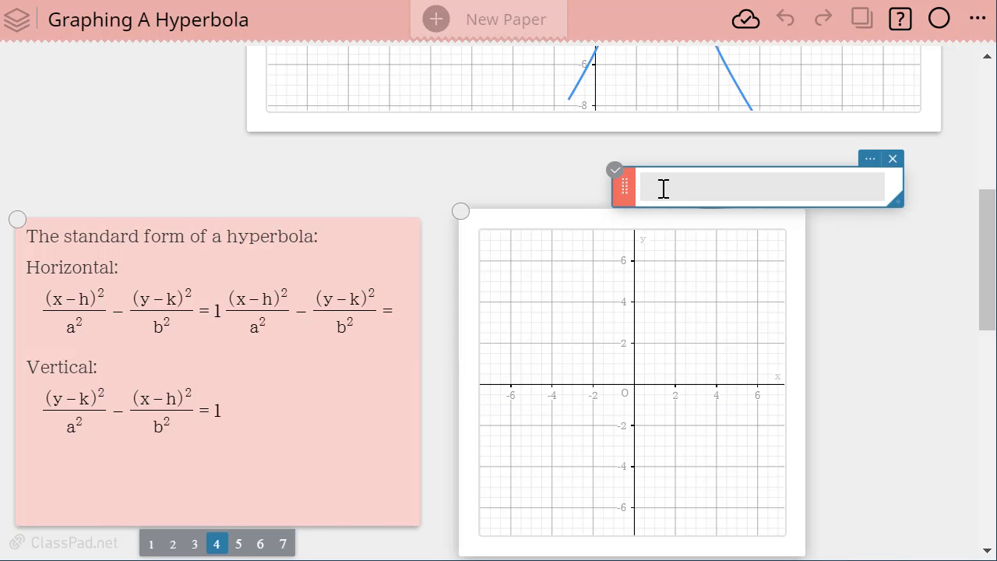
click(668, 194)
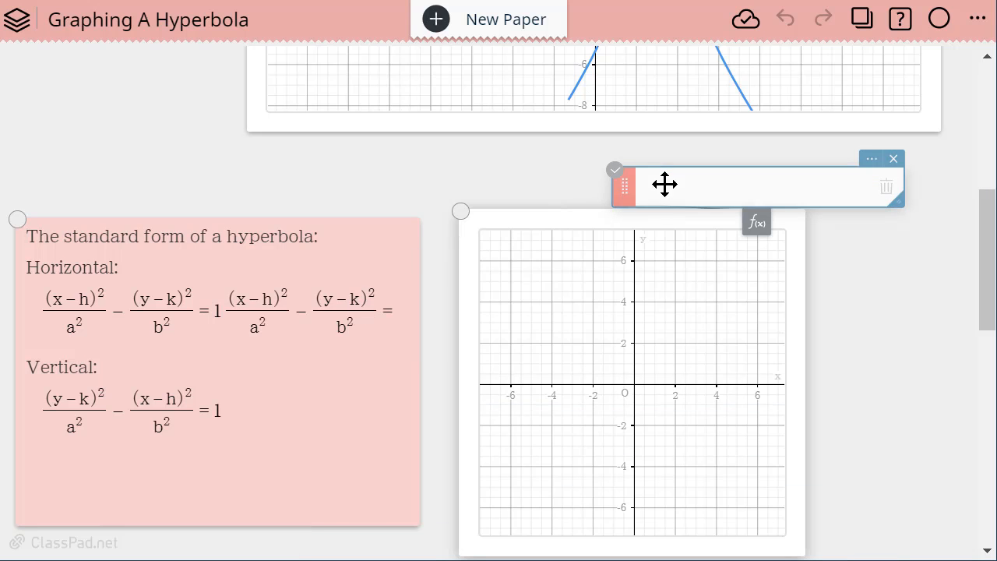
click(667, 190)
click(667, 187)
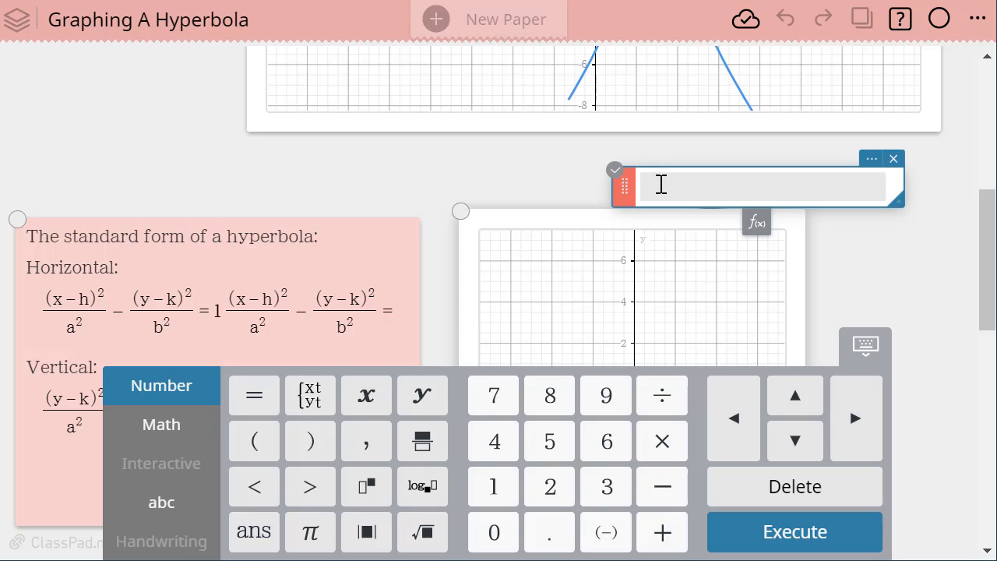
key(ctrl+v)
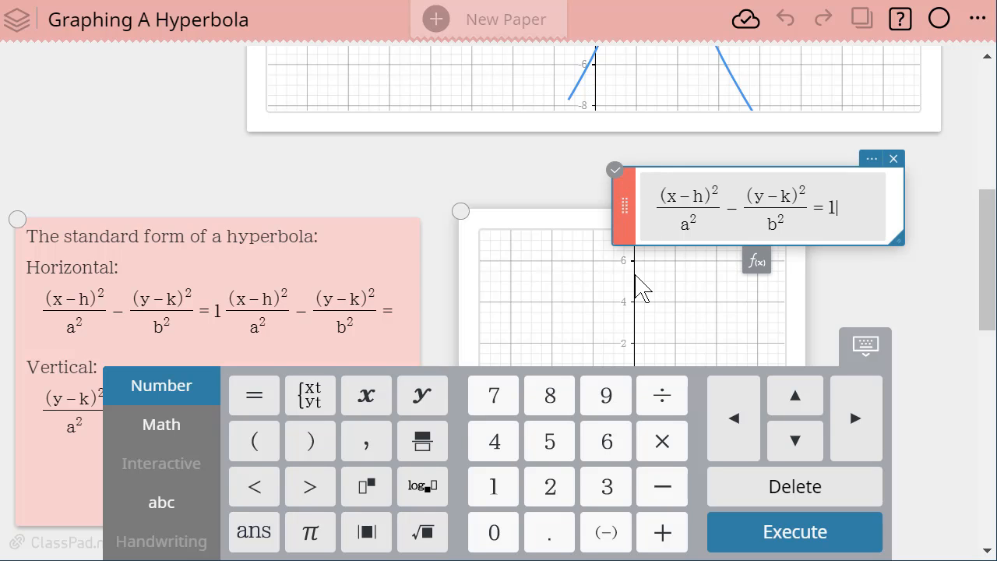
key(Return)
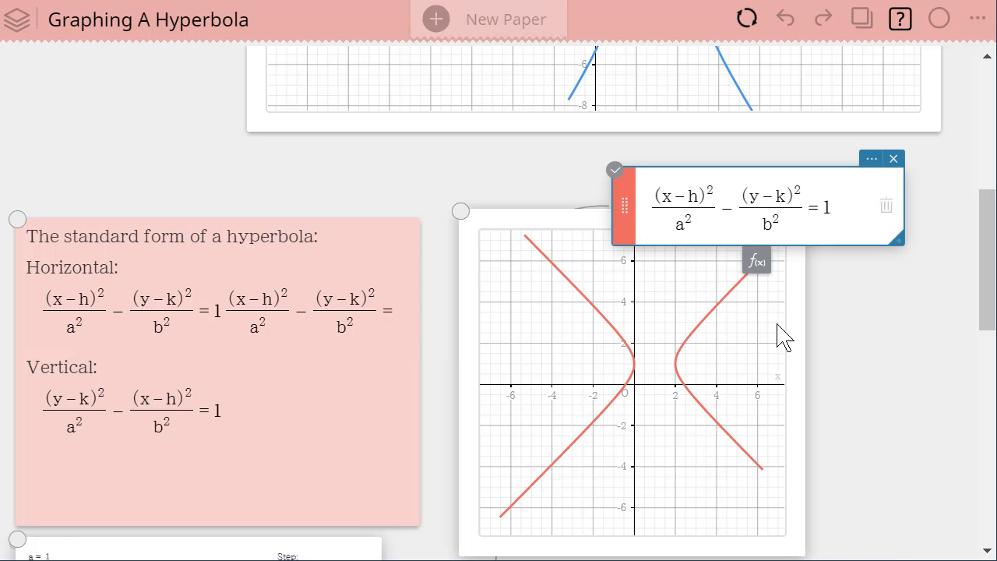
Step: Move the new hyperbola graph down beside the a, b, h and k sliders
scroll(760, 350, down, 3)
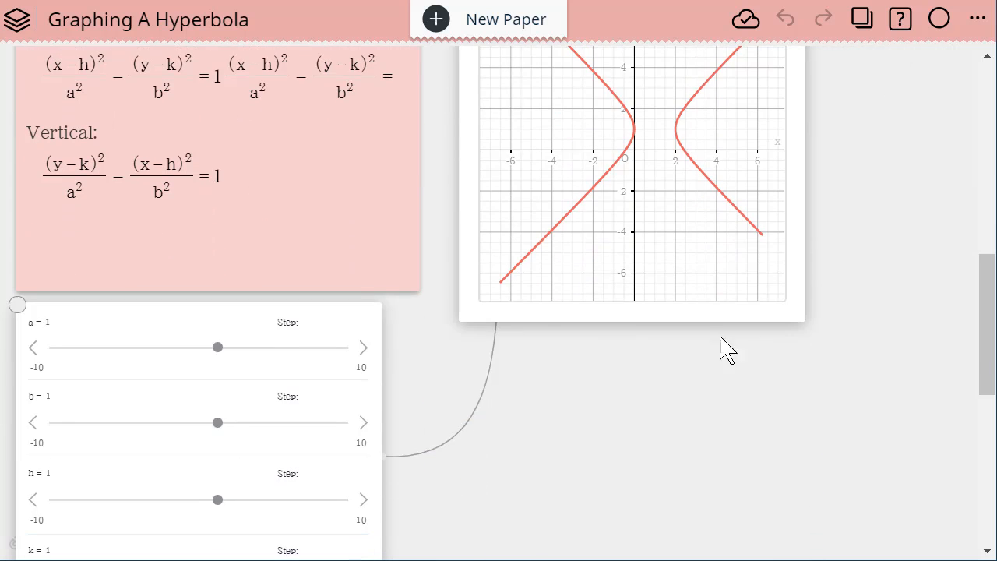
scroll(264, 329, down, 2)
drag(593, 200, 624, 478)
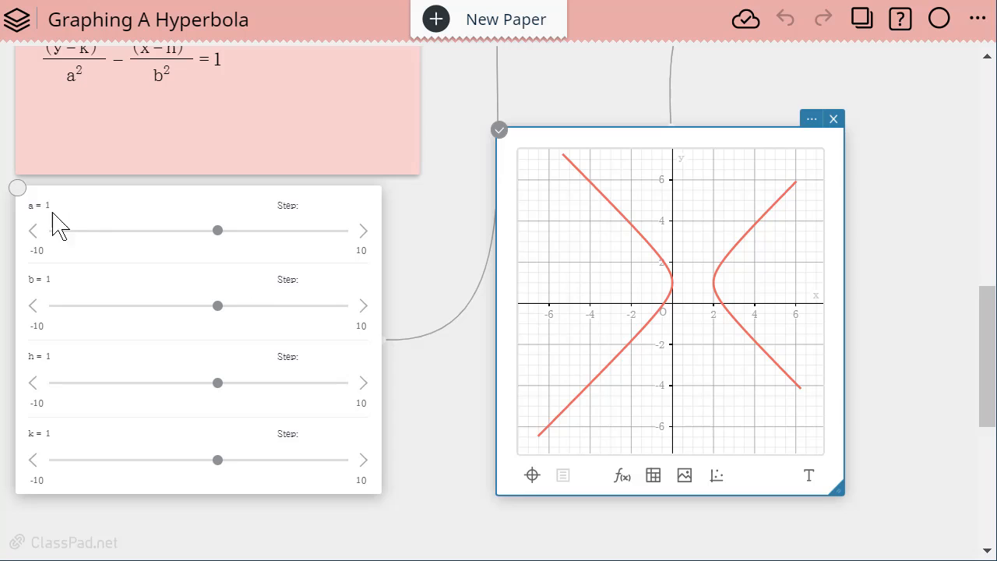
Step: Remove the duplicated second copy of the horizontal equation from the standard-form note, leaving one copy
scroll(134, 173, up, 2)
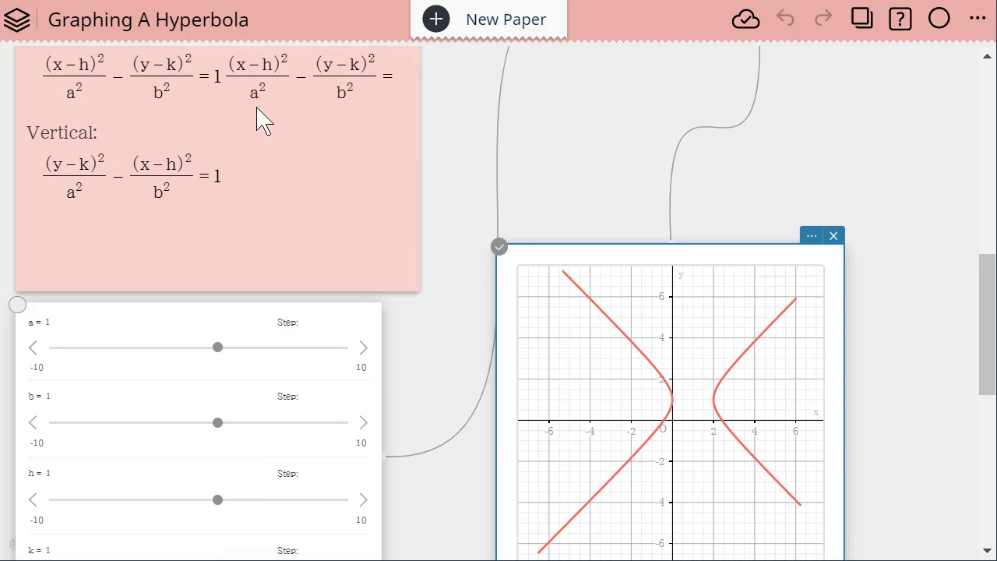
click(358, 78)
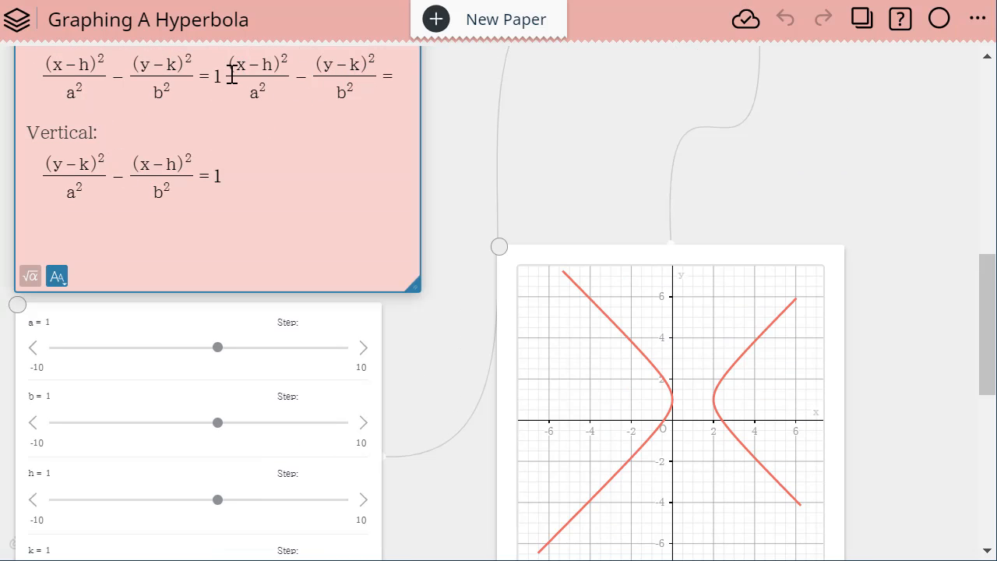
drag(231, 73, 498, 103)
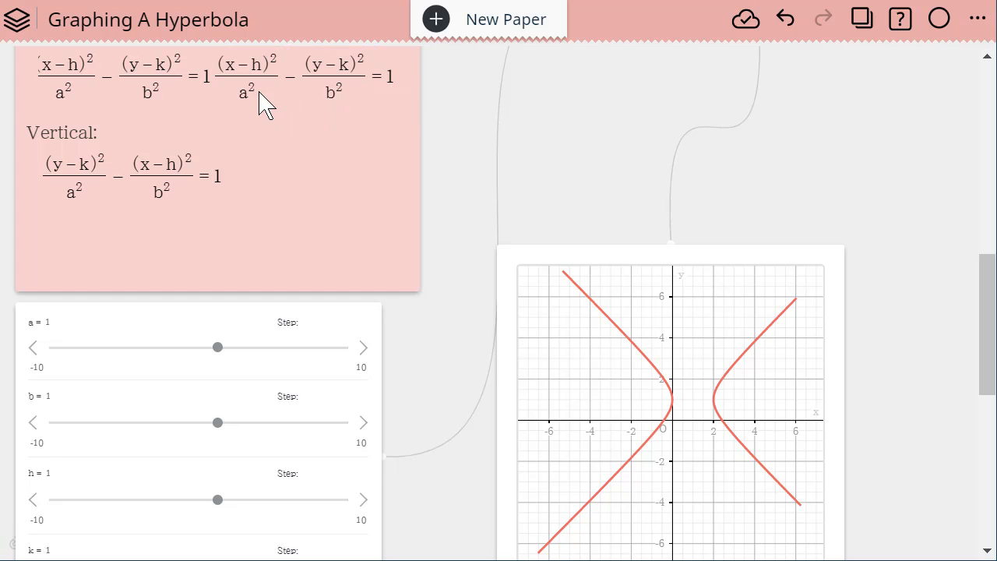
scroll(264, 181, up, 4)
click(244, 312)
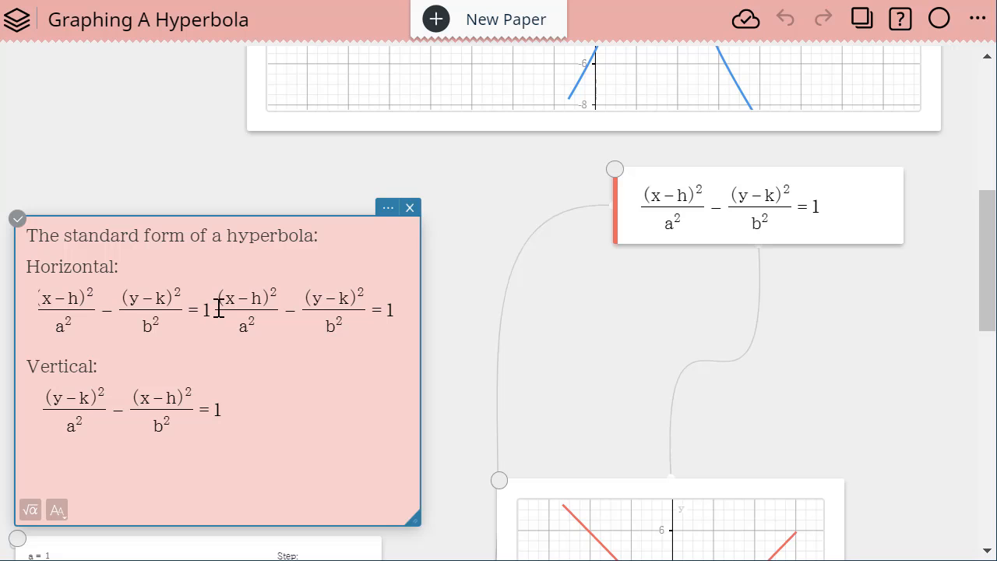
drag(229, 302, 417, 350)
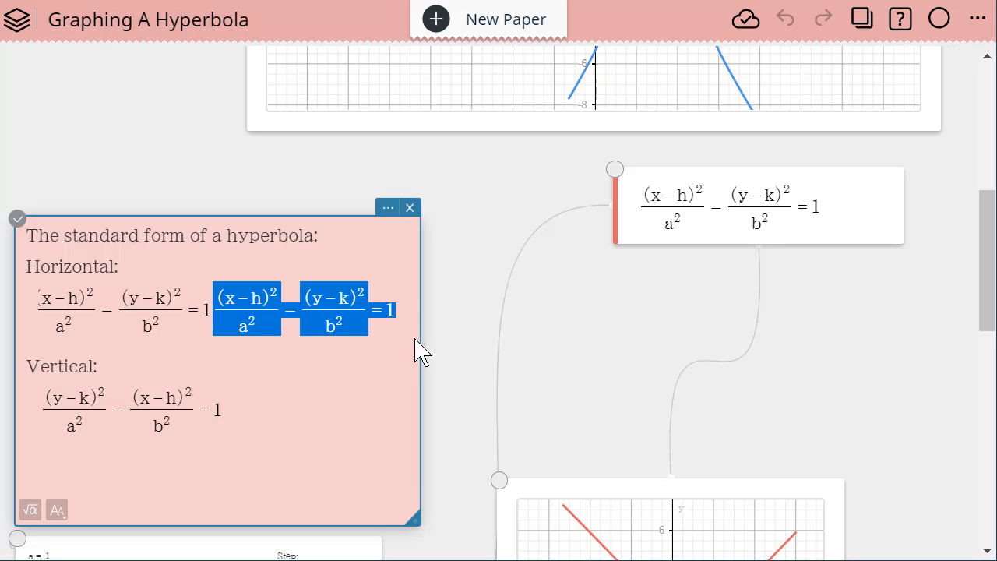
key(ctrl+x)
Step: Show the new hyperbola's conic features, label the coordinates of its centre, and move that label up clear of the eccentricity label
scroll(500, 301, down, 5)
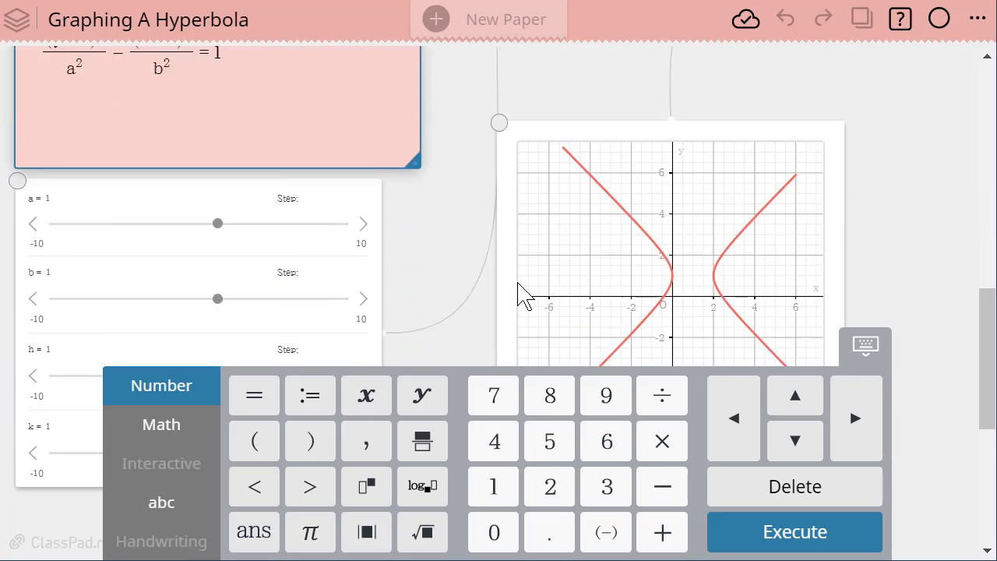
scroll(517, 284, down, 1)
scroll(519, 283, up, 3)
scroll(744, 306, down, 3)
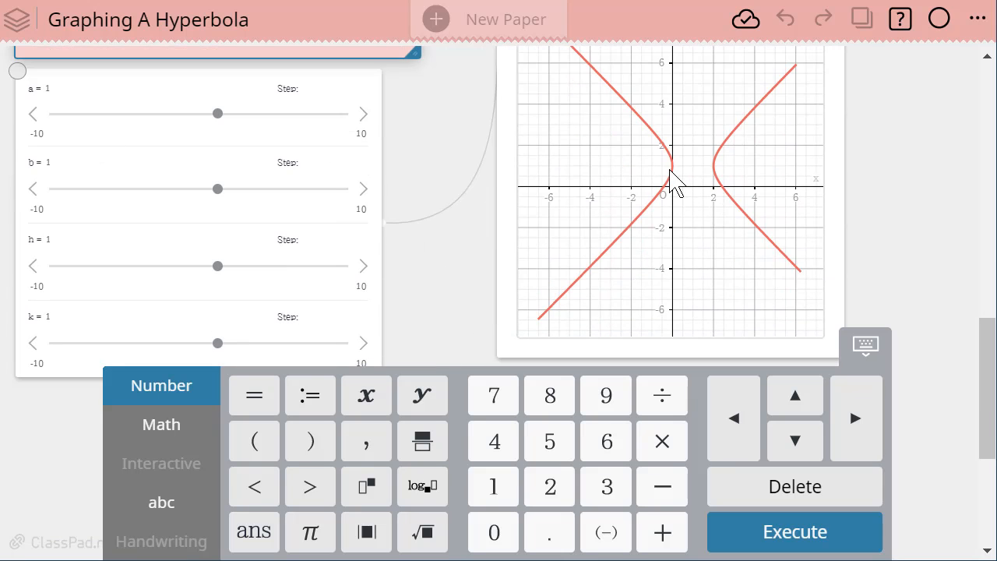
click(673, 180)
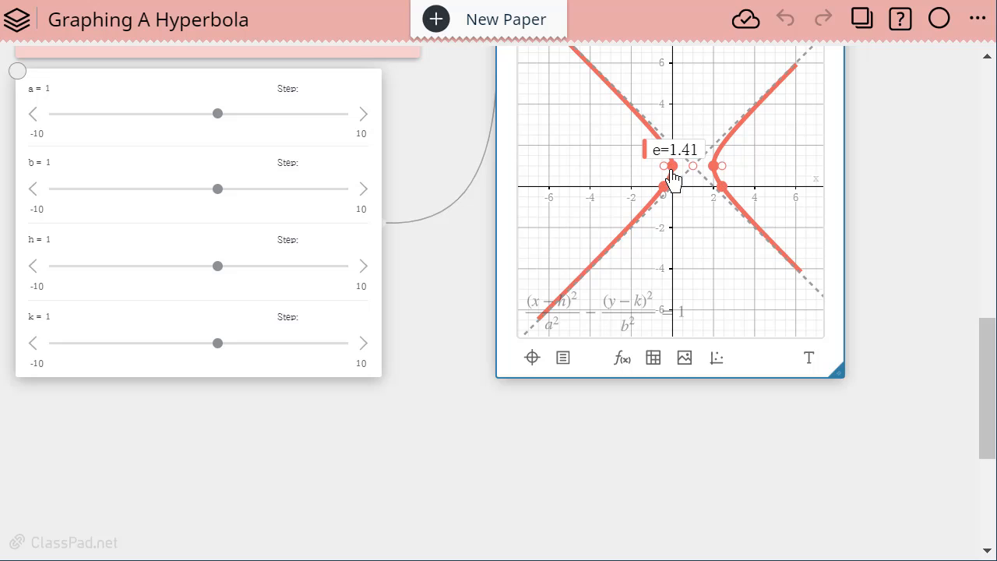
click(693, 168)
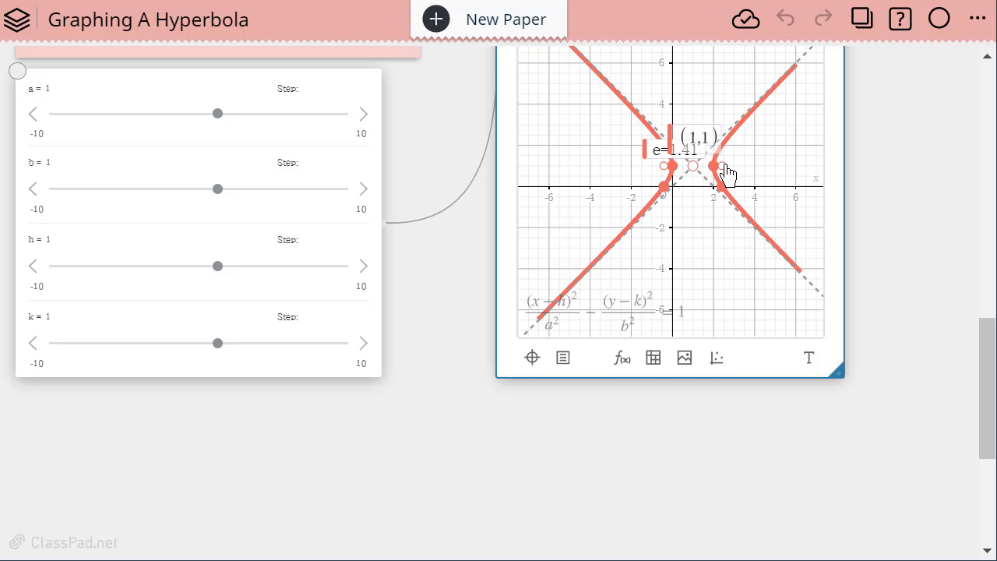
drag(703, 133, 702, 109)
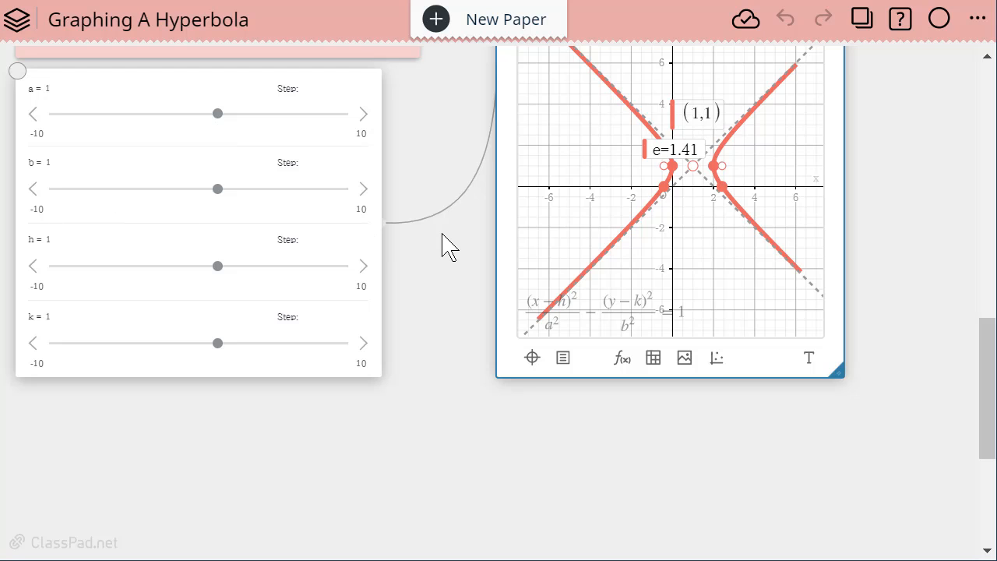
Step: Vary parameter a down to negative values, bring it to 0, and check the graphed equation expression for a warning
scroll(445, 245, up, 2)
scroll(443, 248, up, 2)
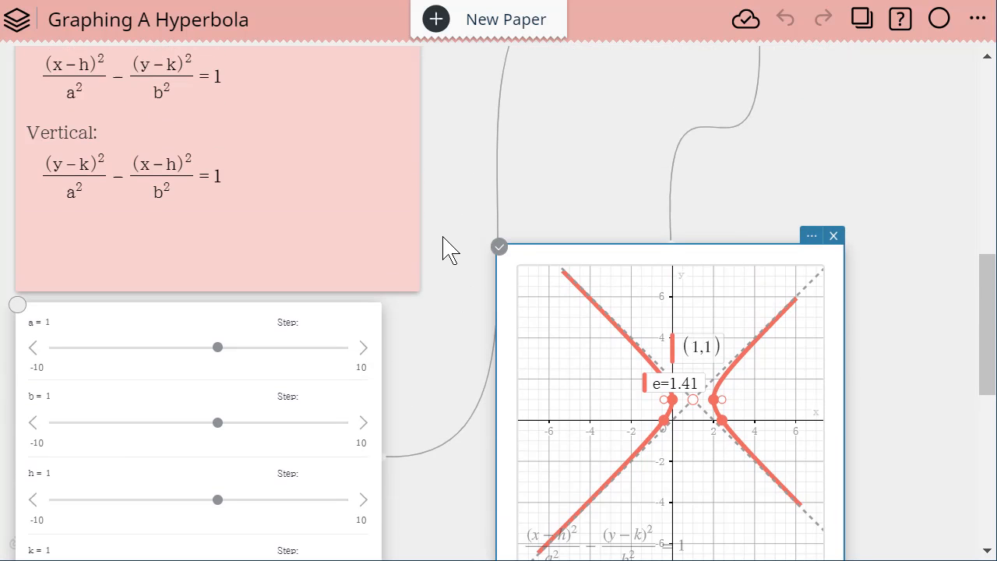
scroll(448, 249, down, 2)
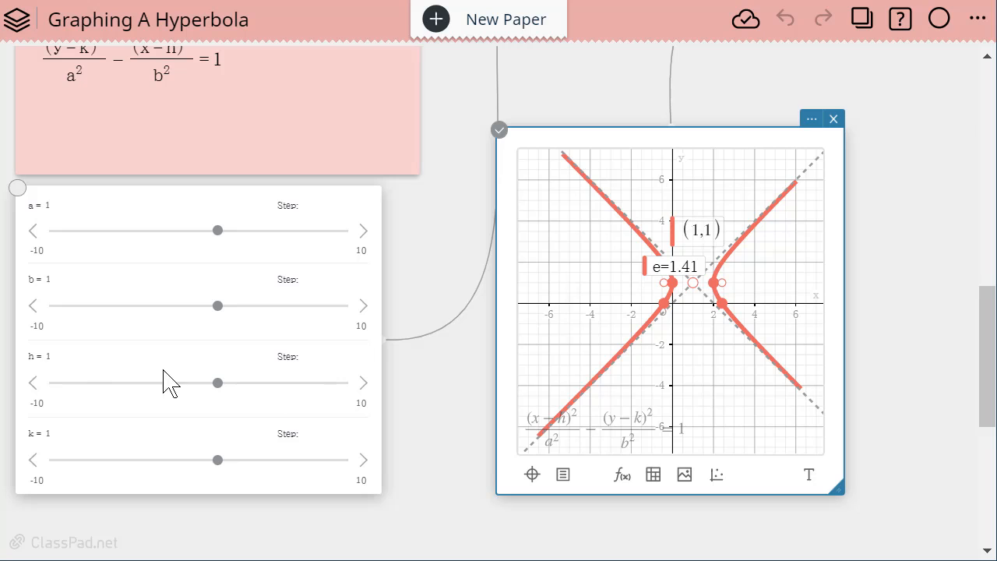
scroll(390, 379, up, 4)
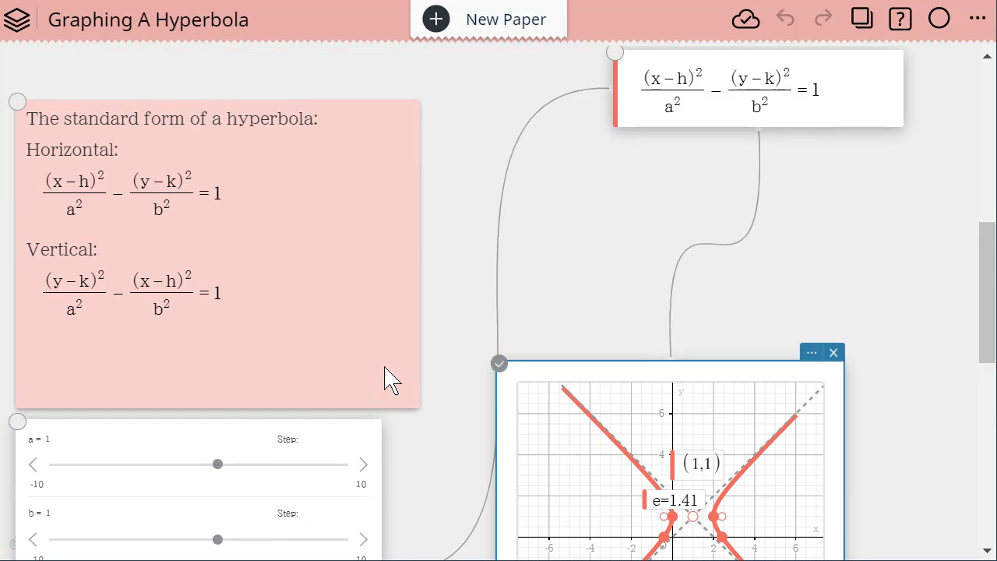
scroll(390, 379, down, 4)
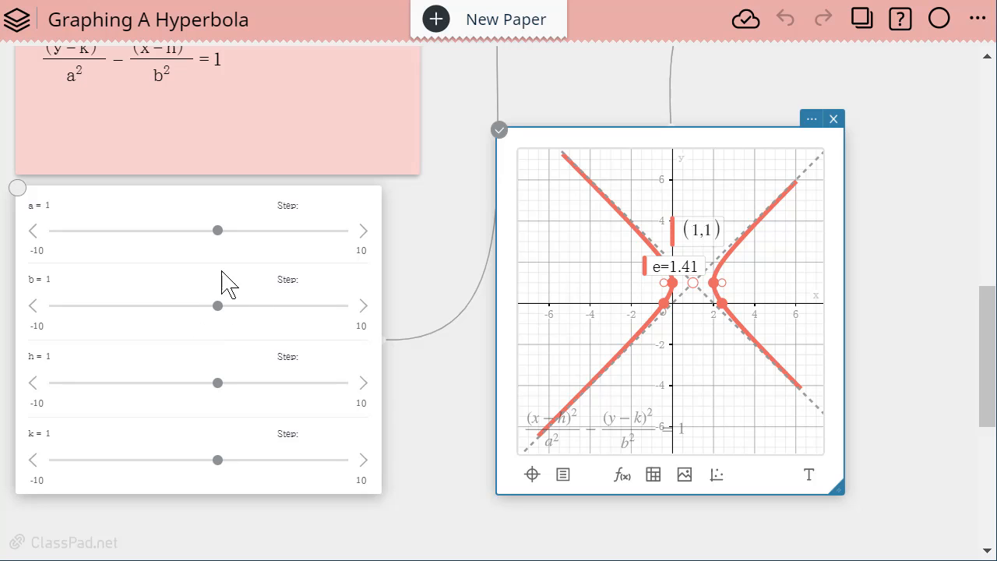
click(218, 231)
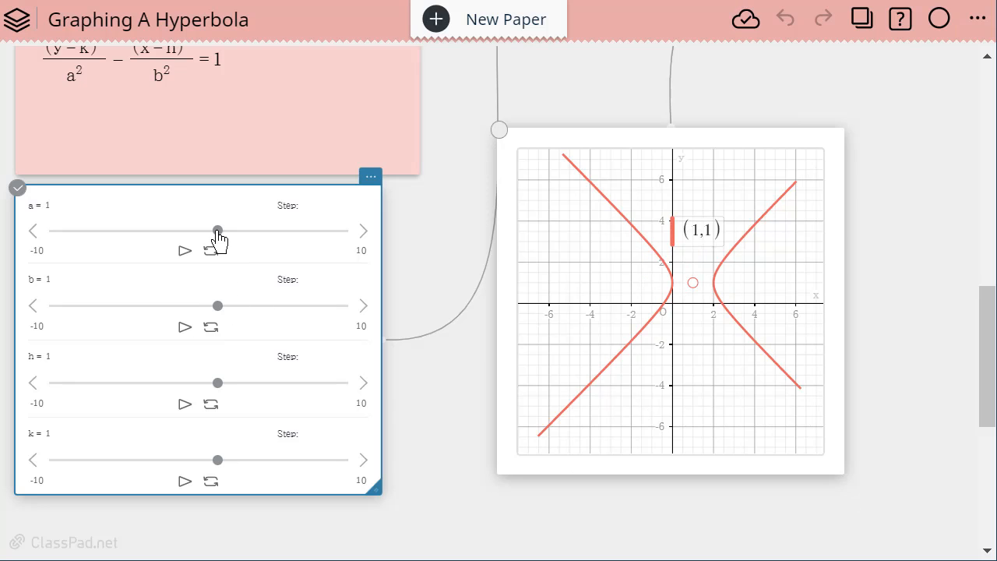
drag(218, 232, 148, 232)
drag(173, 233, 177, 231)
drag(192, 231, 201, 230)
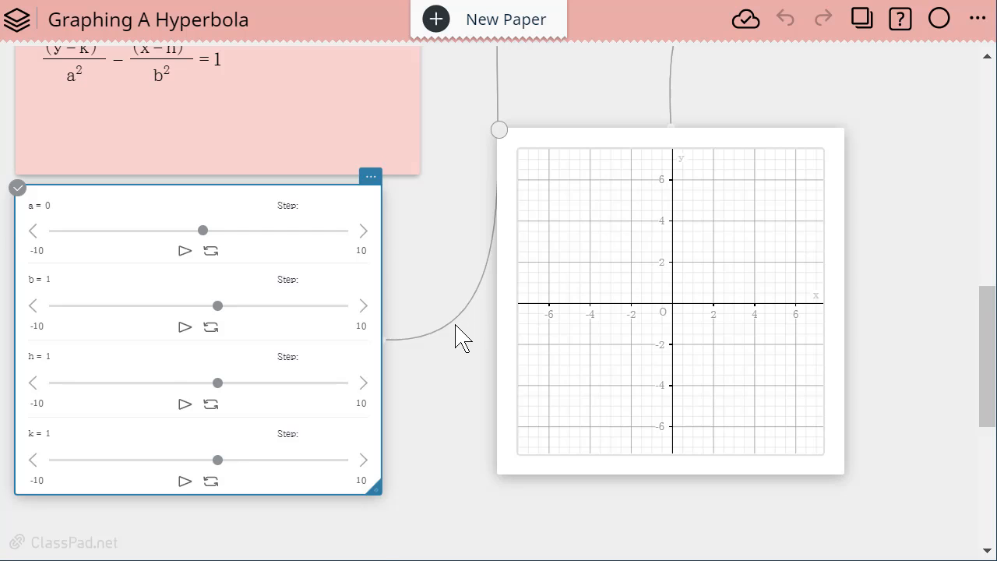
scroll(456, 335, up, 5)
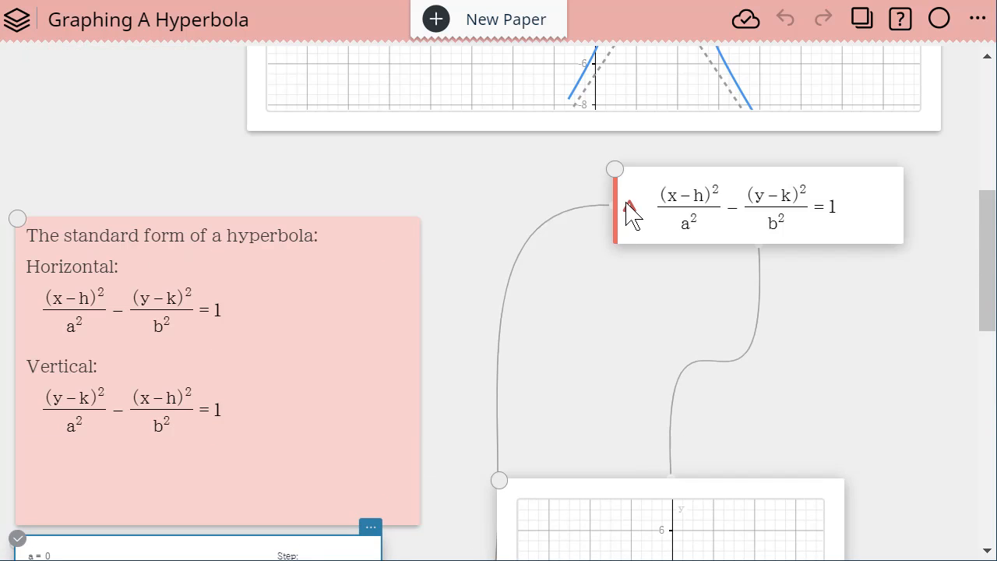
click(629, 216)
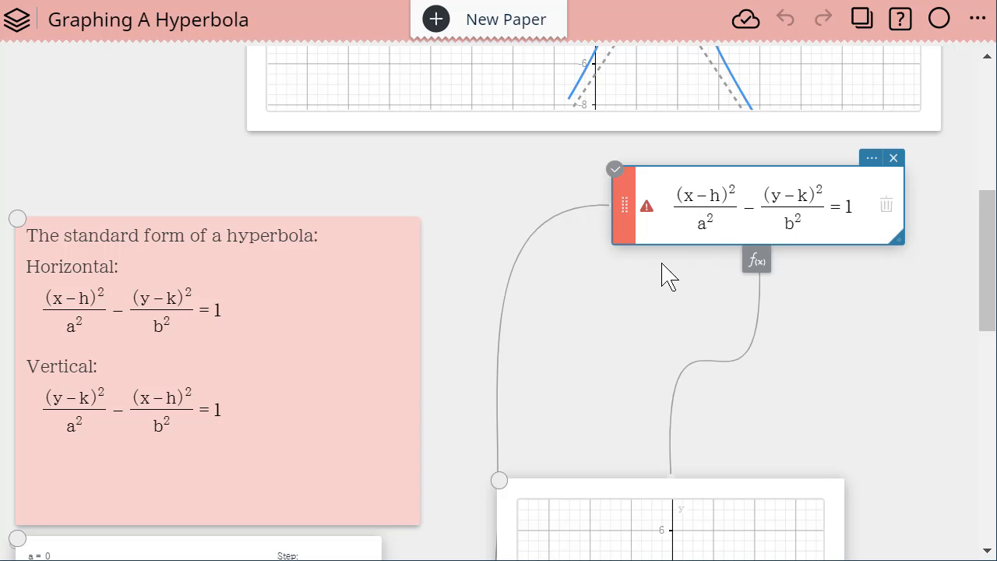
scroll(585, 335, down, 5)
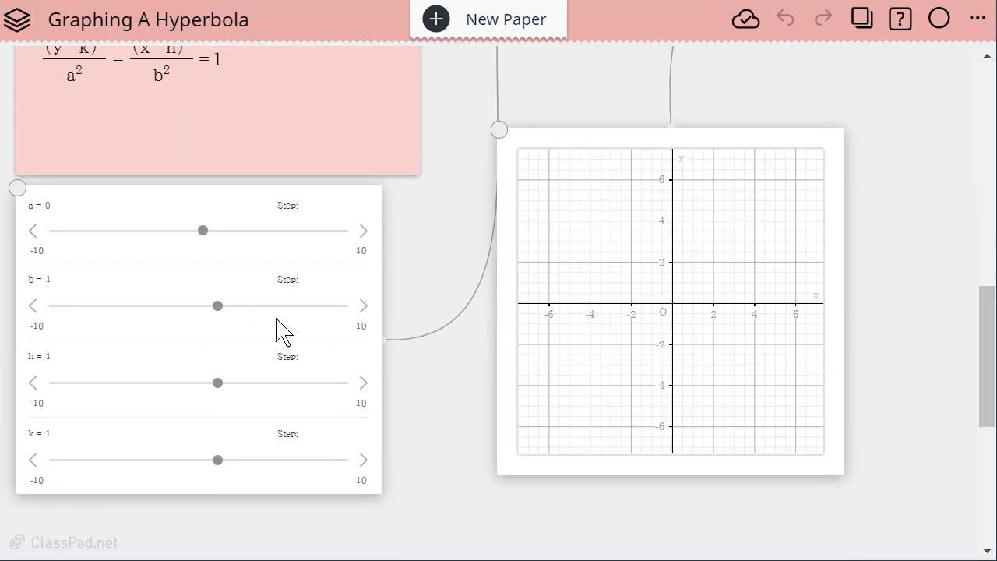
Step: Set a to 4.2, then label the hyperbola's left focus and place the coordinate label above the curve
click(204, 231)
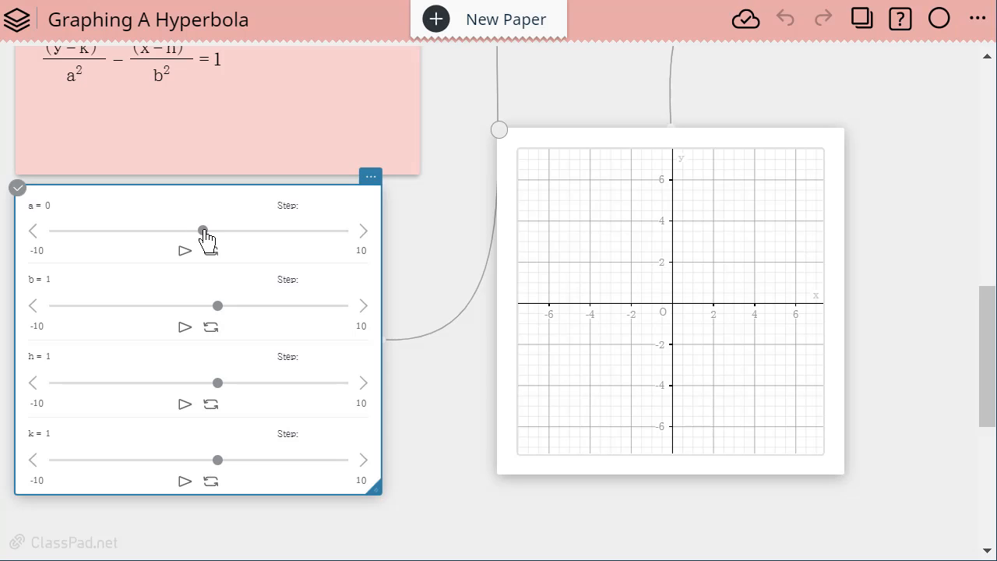
mouse_move(204, 230)
mouse_down()
mouse_move(266, 243)
mouse_move(268, 235)
mouse_up()
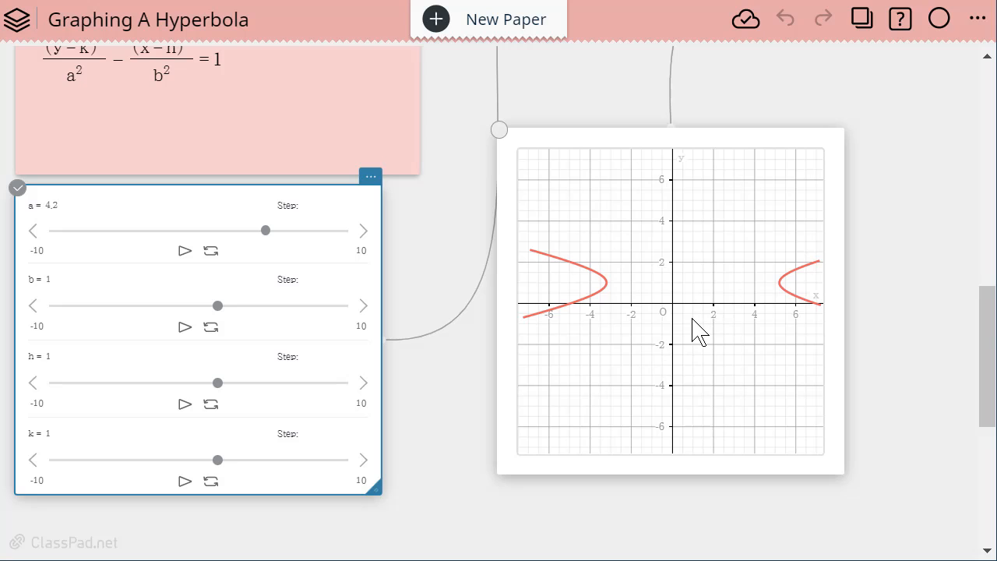
click(606, 294)
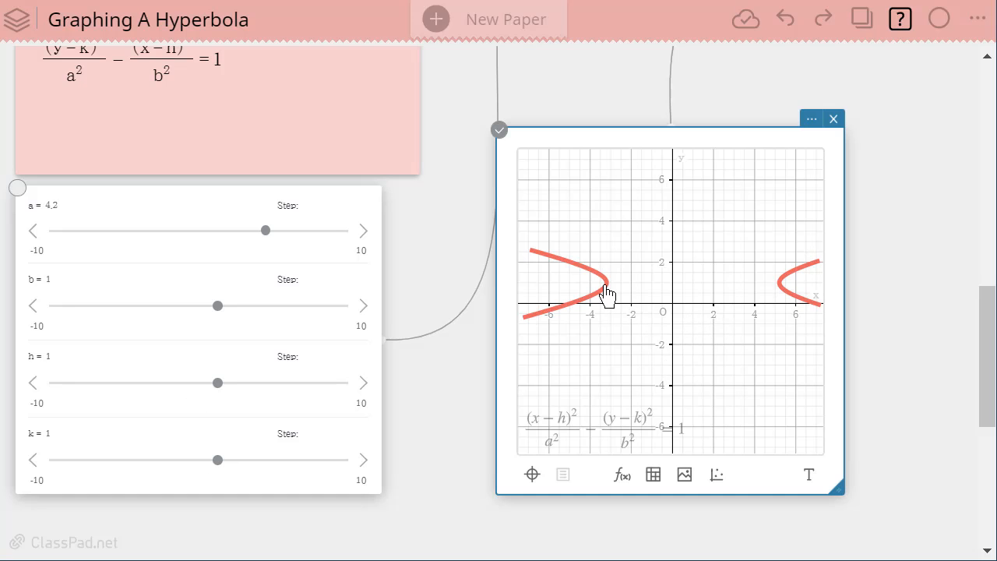
click(605, 287)
drag(615, 252, 682, 211)
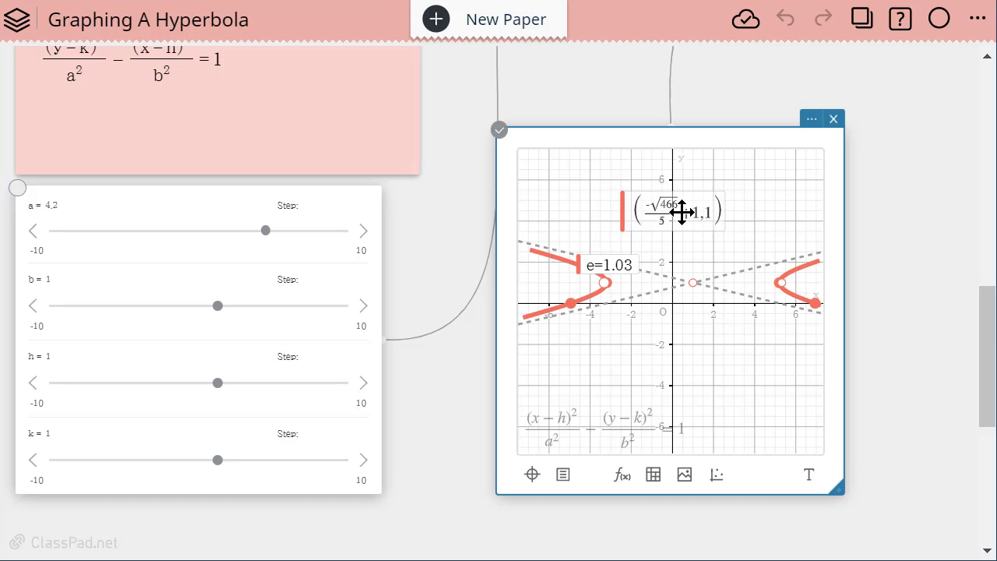
Step: Set h to -4 and rescale the graph's axes so that both branches of the hyperbola fit
click(212, 387)
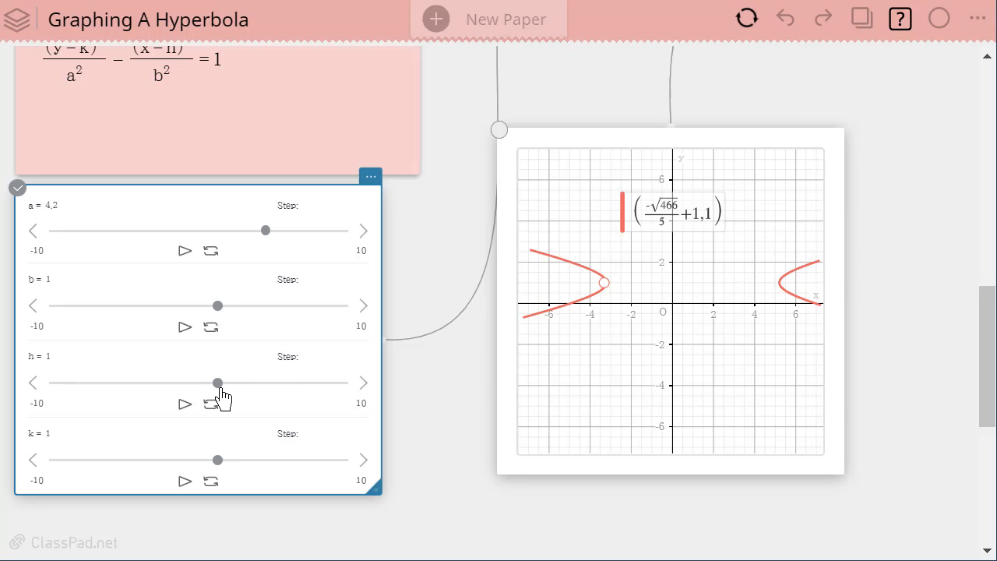
drag(219, 386, 144, 395)
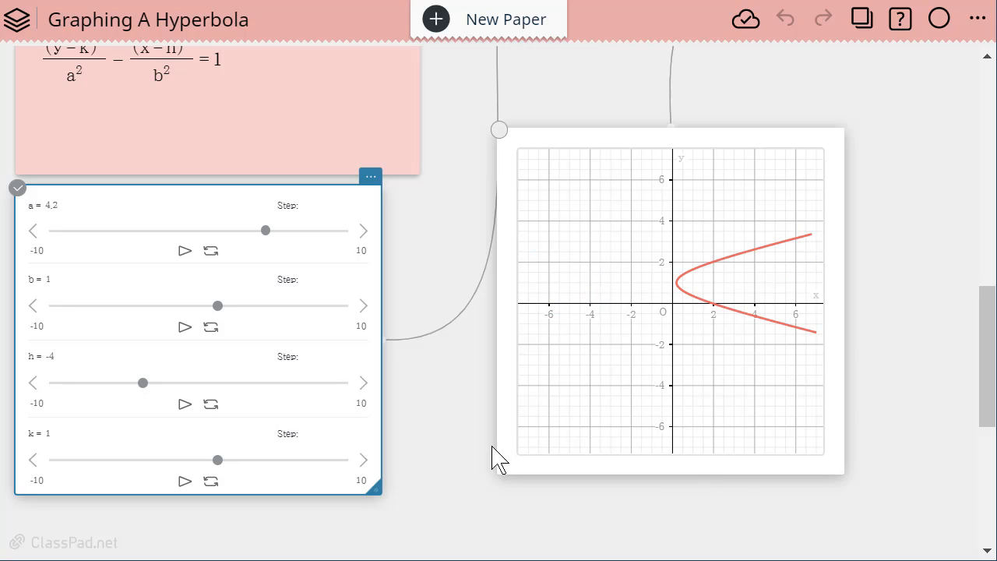
click(545, 441)
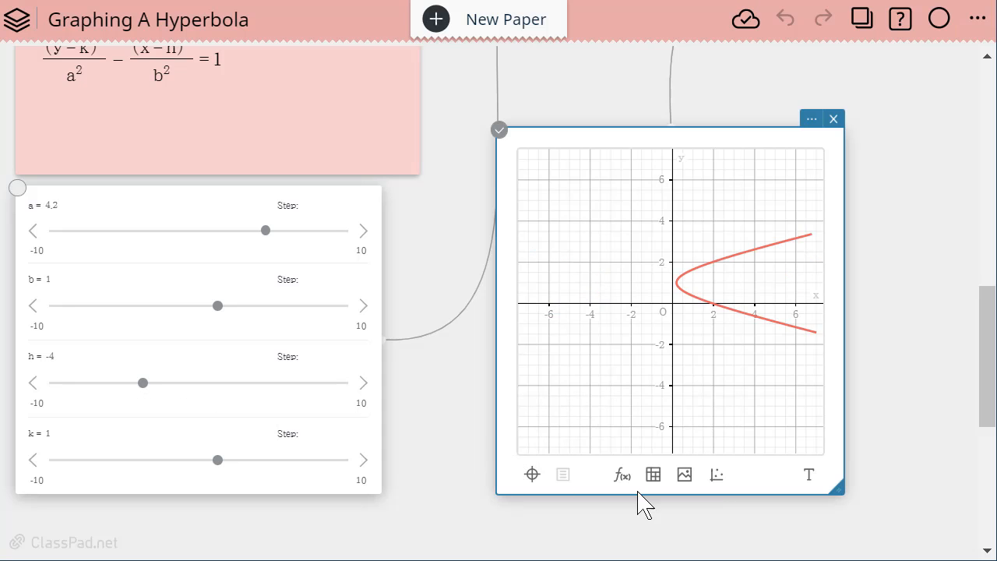
scroll(629, 363, down, 5)
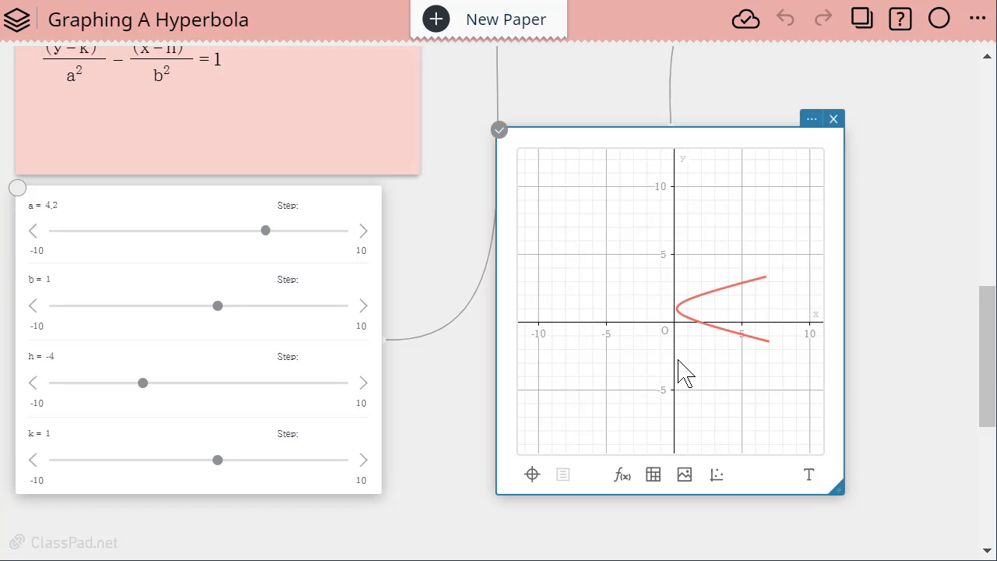
drag(630, 367, 732, 250)
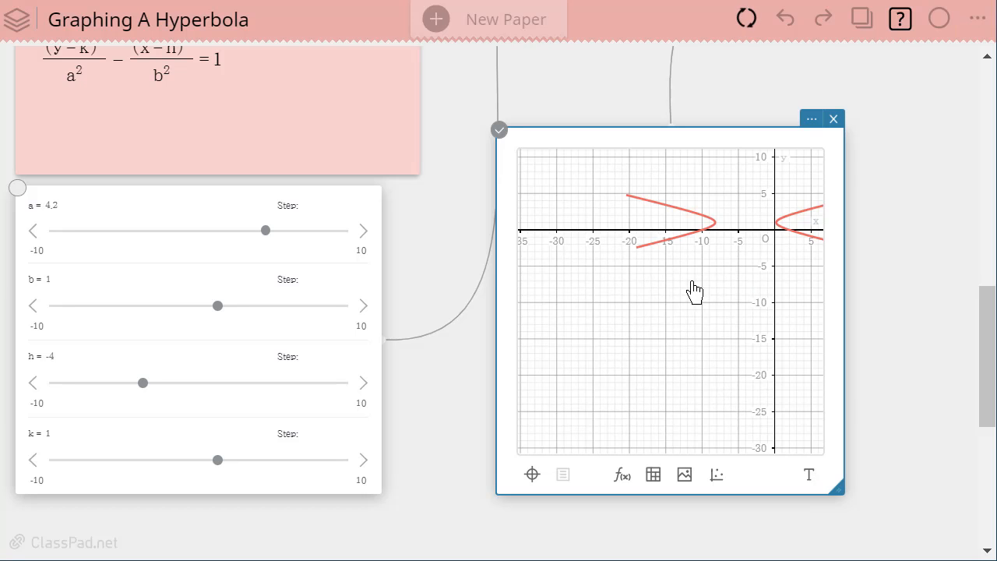
scroll(691, 307, down, 2)
scroll(670, 315, down, 2)
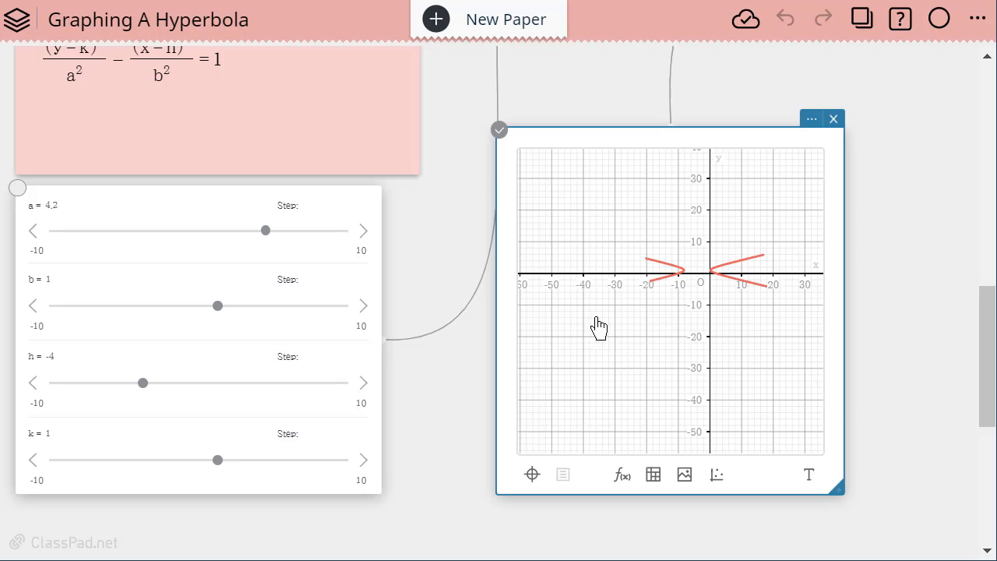
Step: Label the coordinates of the shifted hyperbola's left focus and centre, moving both labels above the curve
click(689, 275)
click(685, 274)
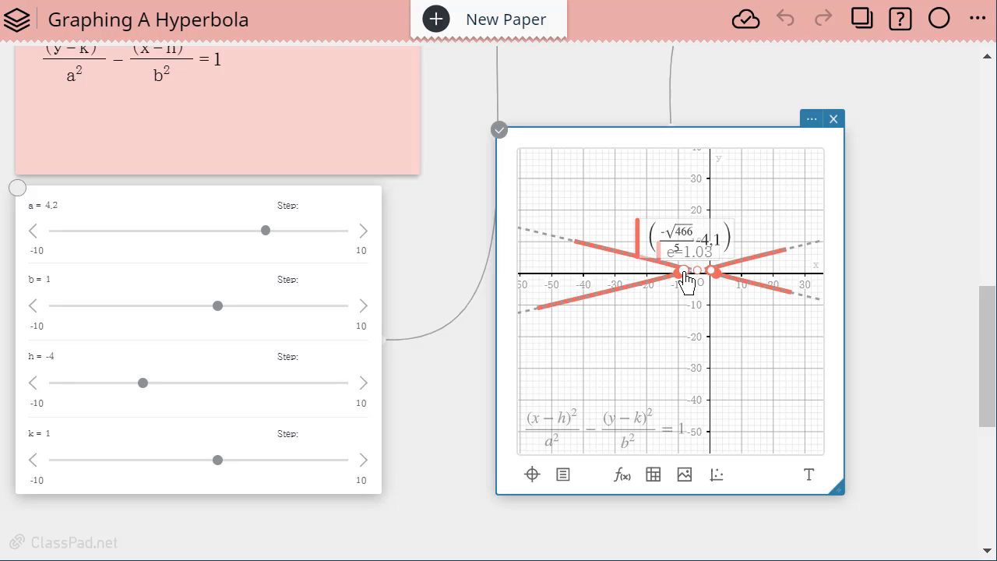
drag(709, 226, 763, 178)
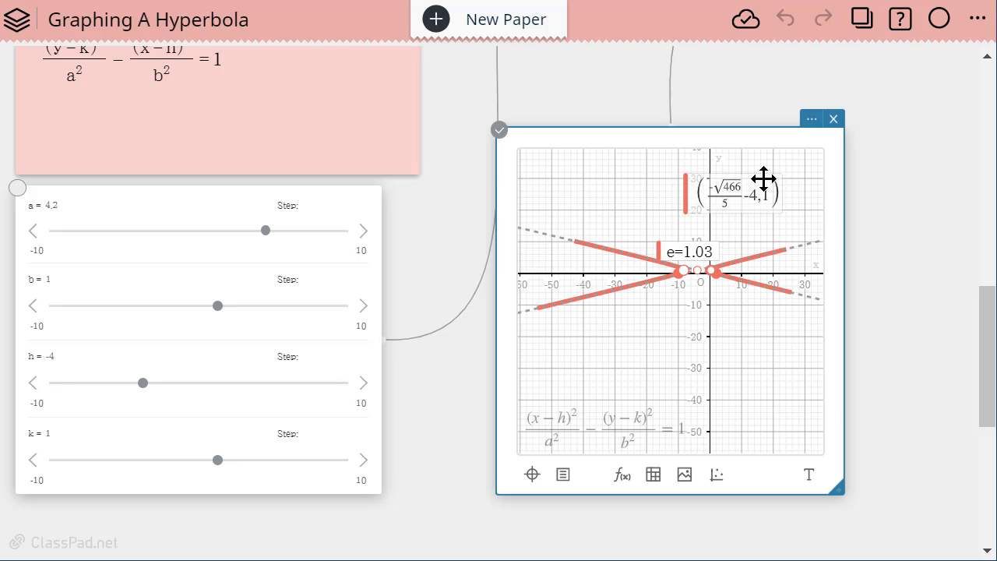
click(697, 271)
drag(701, 236, 692, 226)
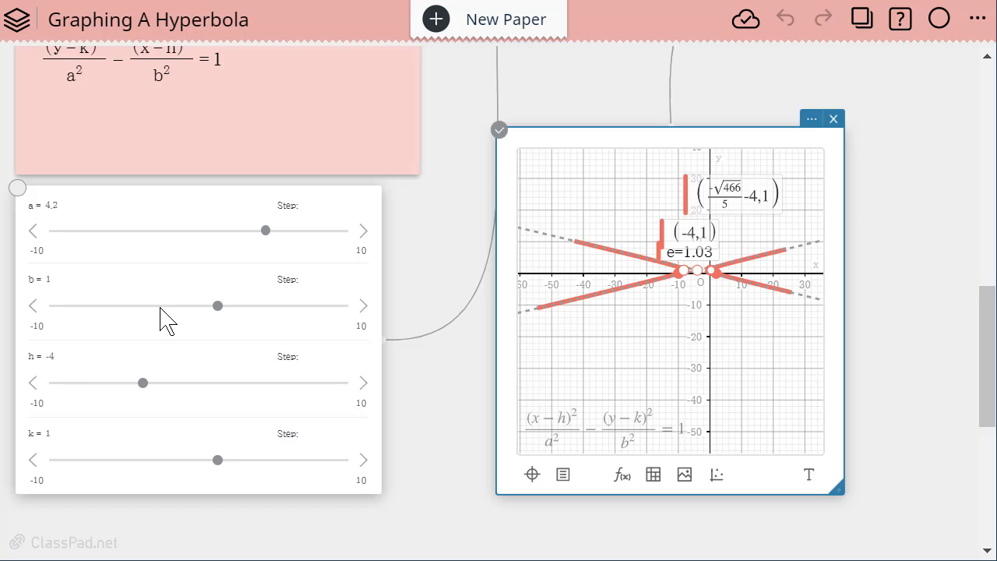
Step: Set the hyperbola's parameter h to 0
scroll(449, 427, up, 3)
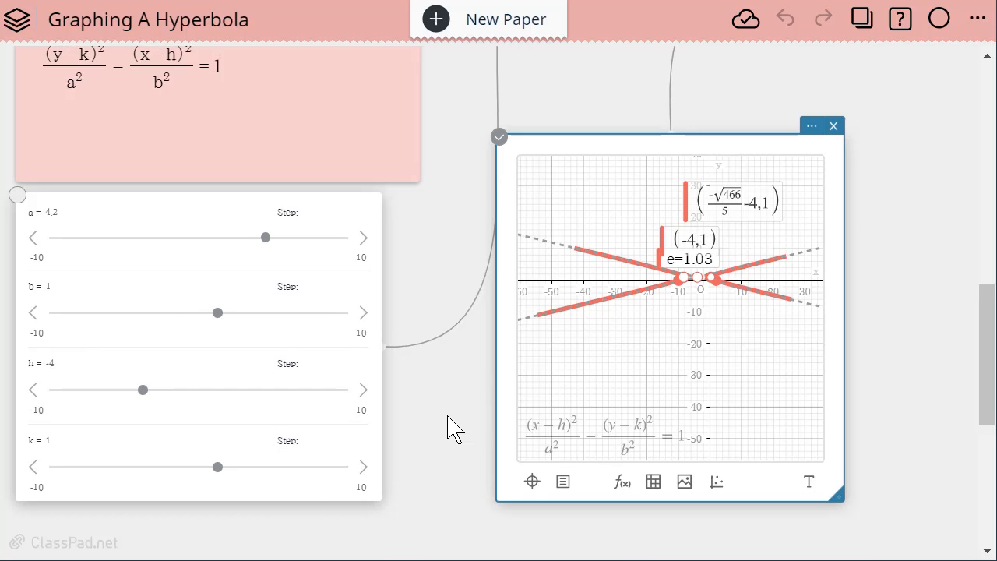
scroll(409, 299, down, 3)
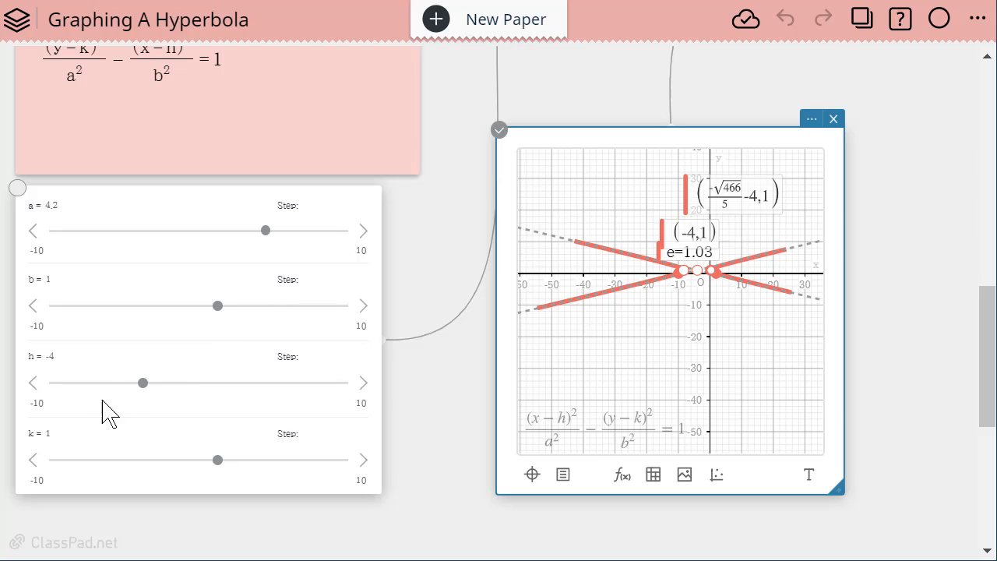
drag(141, 384, 181, 383)
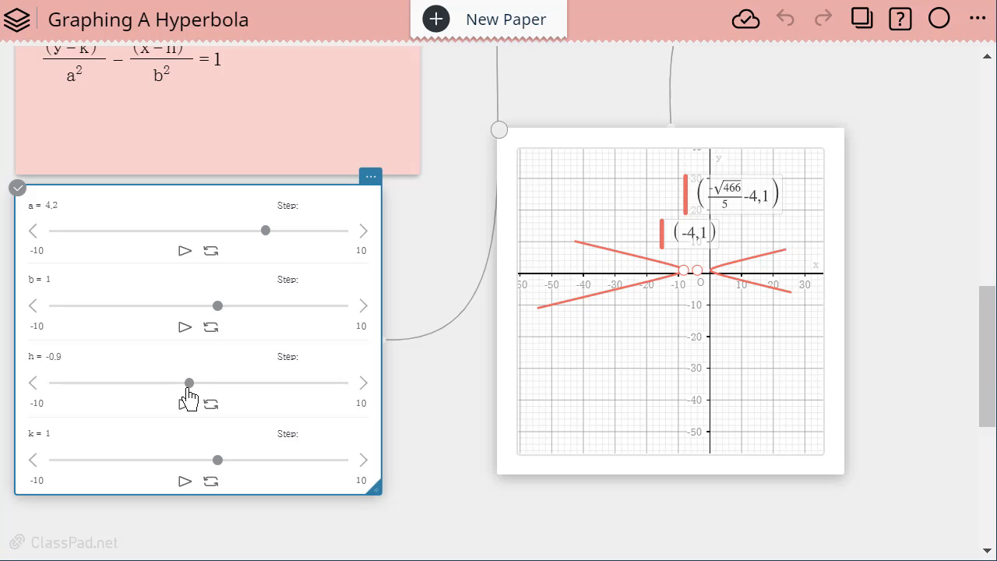
drag(189, 391, 199, 389)
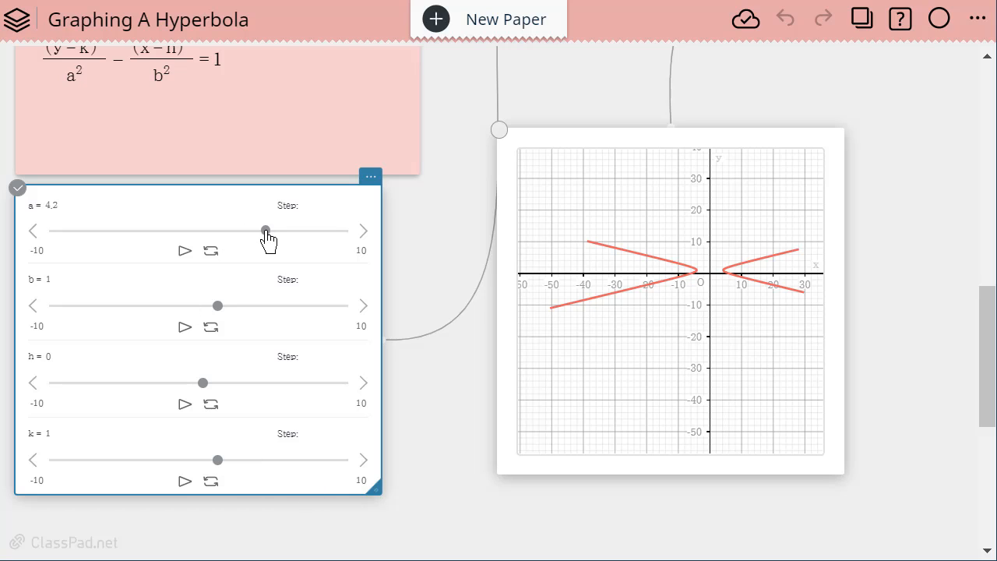
Step: Set the hyperbola's parameters a to 2, b to 4 and k to 2
drag(268, 242, 237, 248)
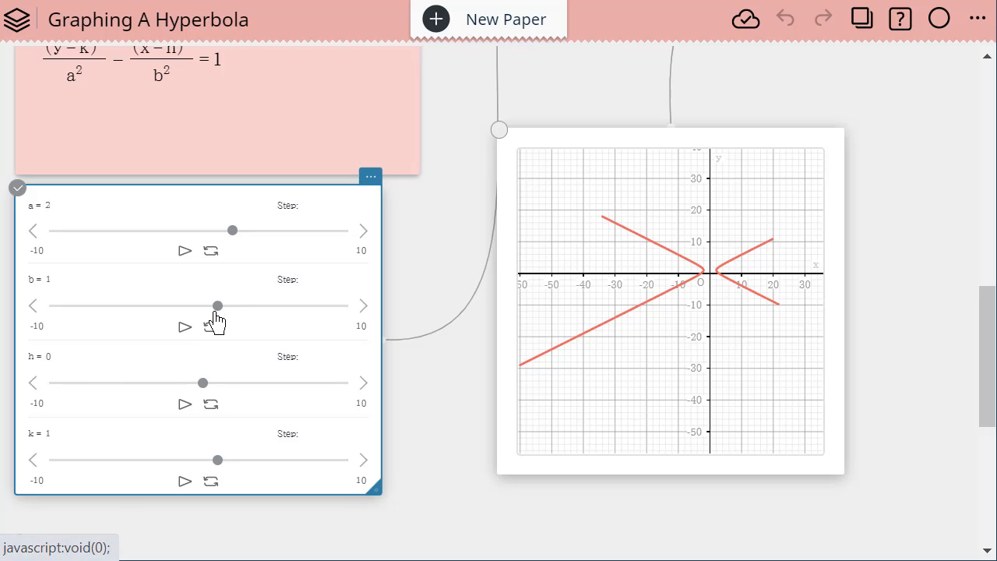
drag(218, 310, 264, 319)
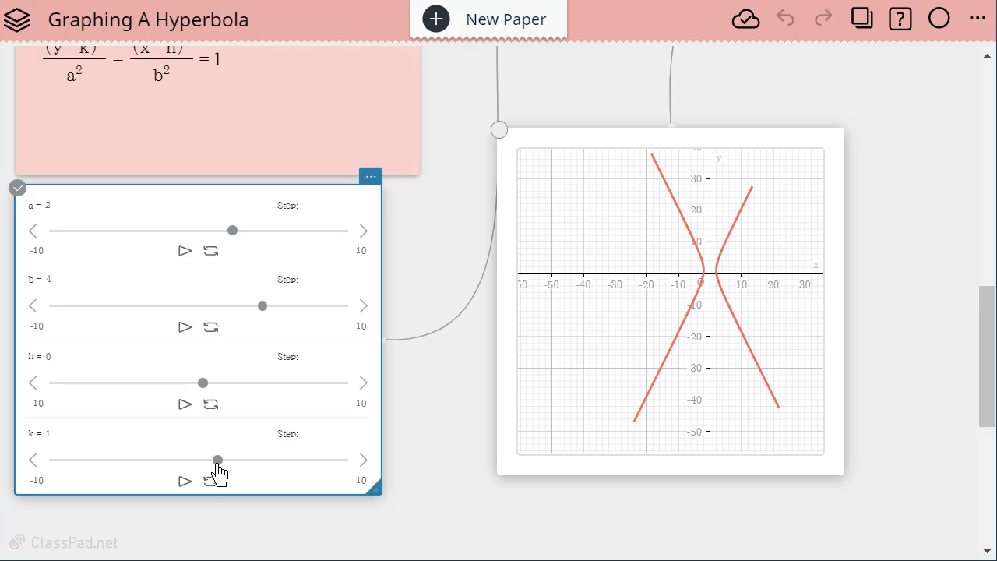
drag(219, 467, 236, 468)
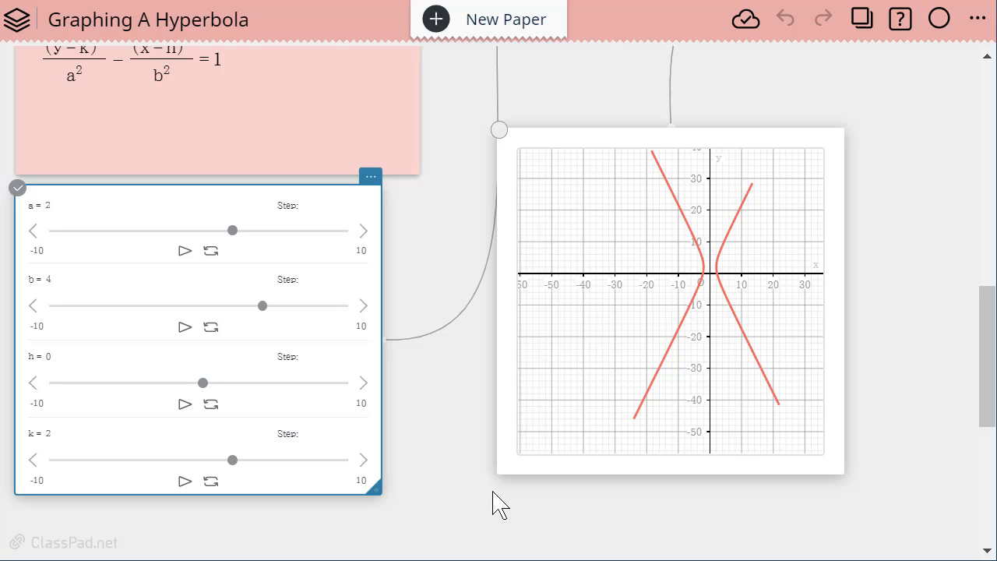
Step: Show the hyperbola's conic features on the graph, and review the horizontal and vertical standard forms alongside the parameter values
click(725, 243)
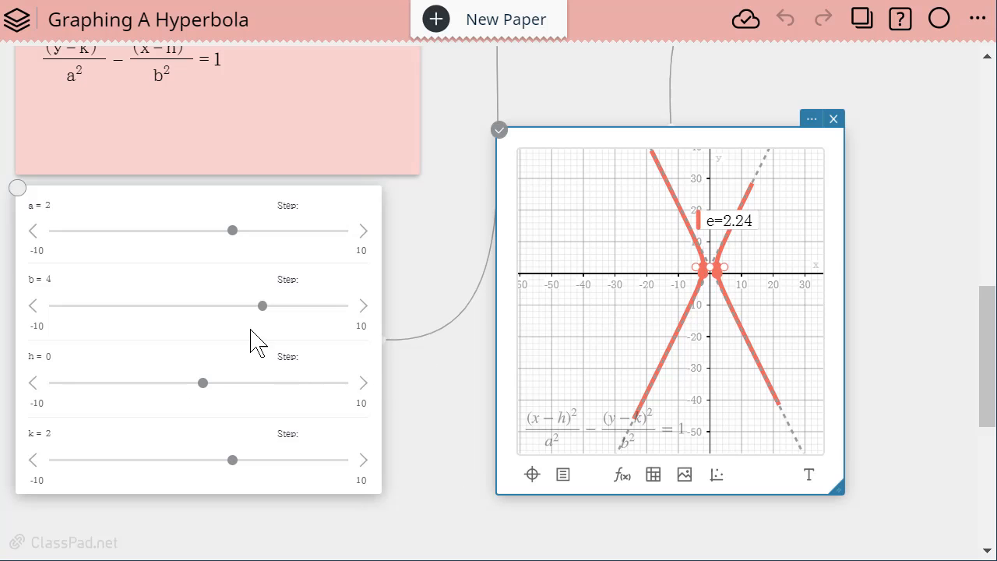
scroll(311, 330, up, 3)
scroll(241, 327, down, 3)
scroll(198, 413, up, 5)
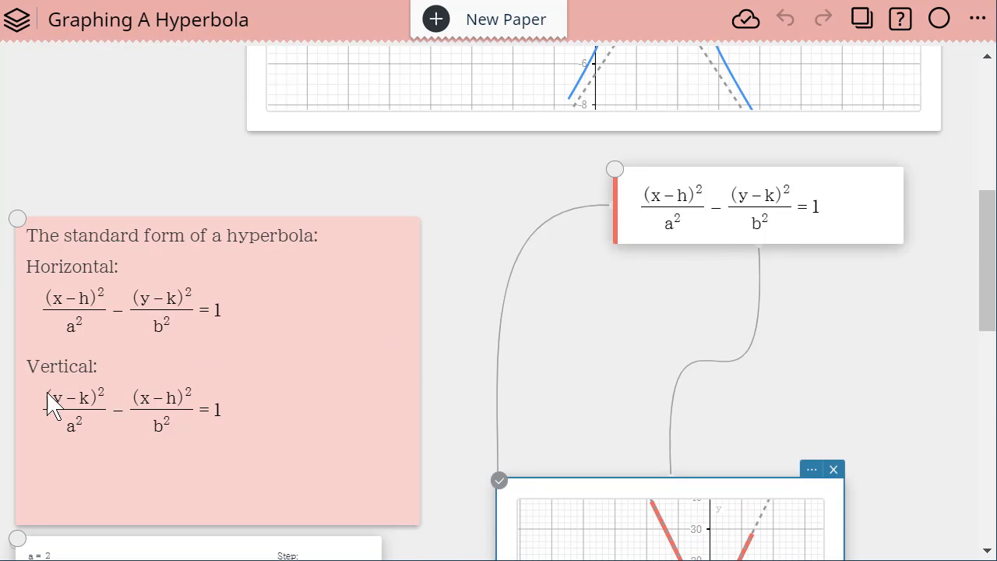
scroll(587, 352, down, 3)
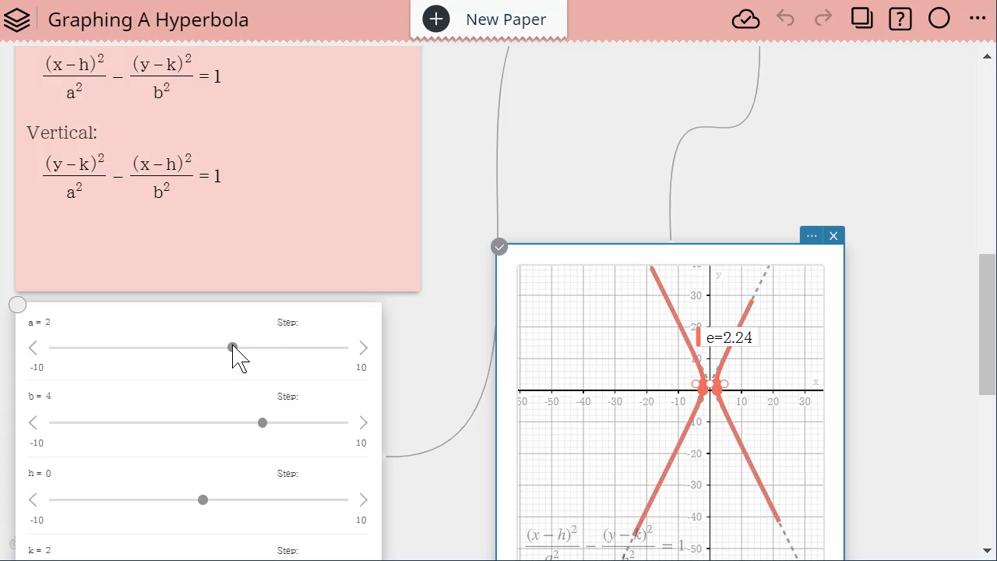
scroll(371, 398, down, 2)
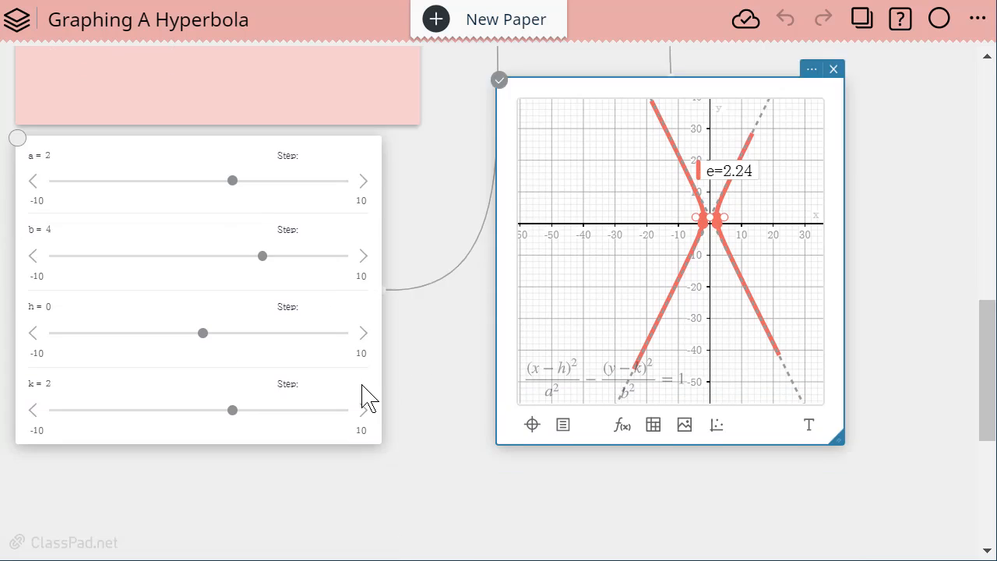
Step: Add an empty expression line below the general horizontal hyperbola equation linked to the graph
scroll(378, 397, up, 5)
click(767, 232)
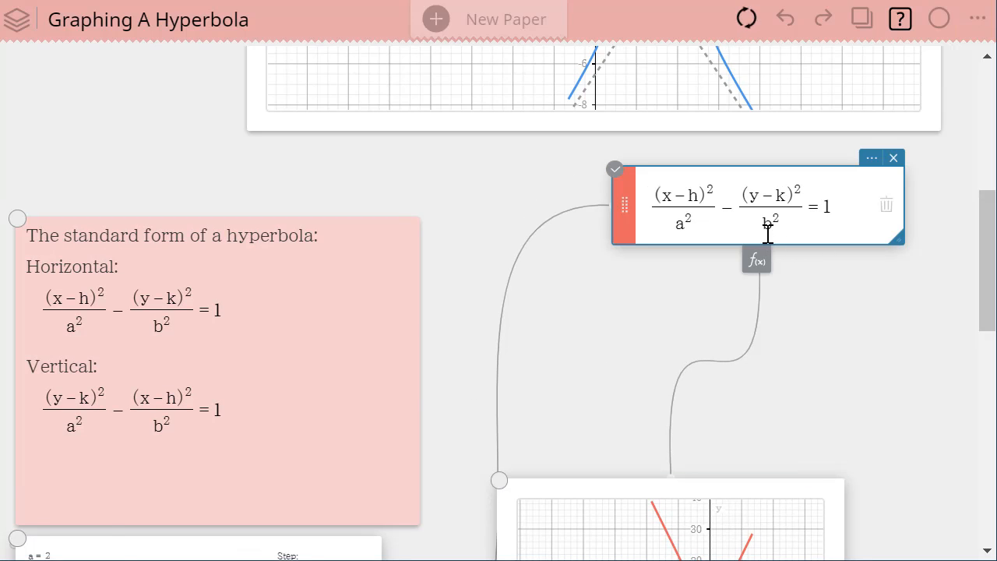
click(716, 285)
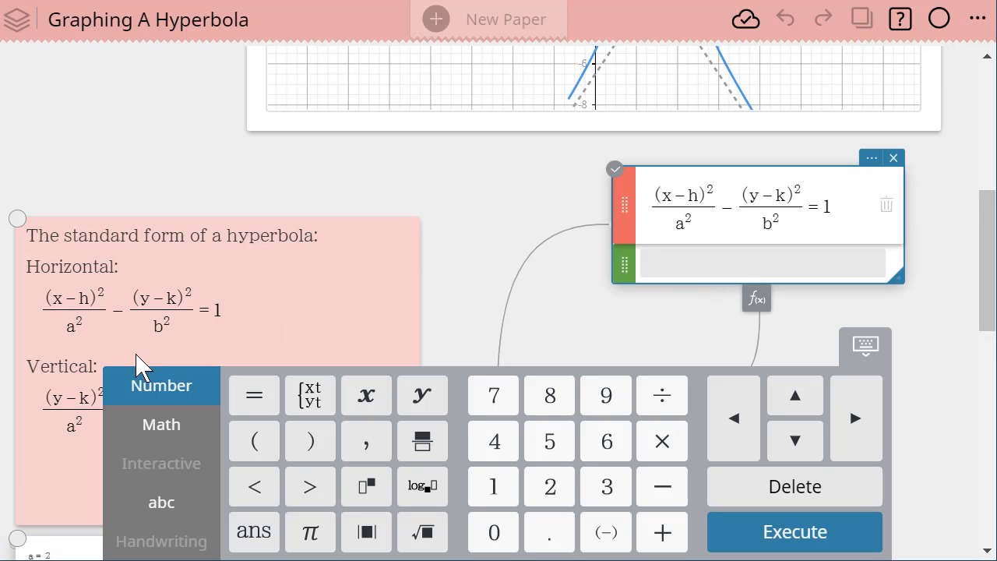
Step: Copy the vertical standard form (y-k)^2/a^2-(x-h)^2/b^2=1 from the note into the empty expression line and graph it
scroll(327, 313, down, 3)
click(224, 176)
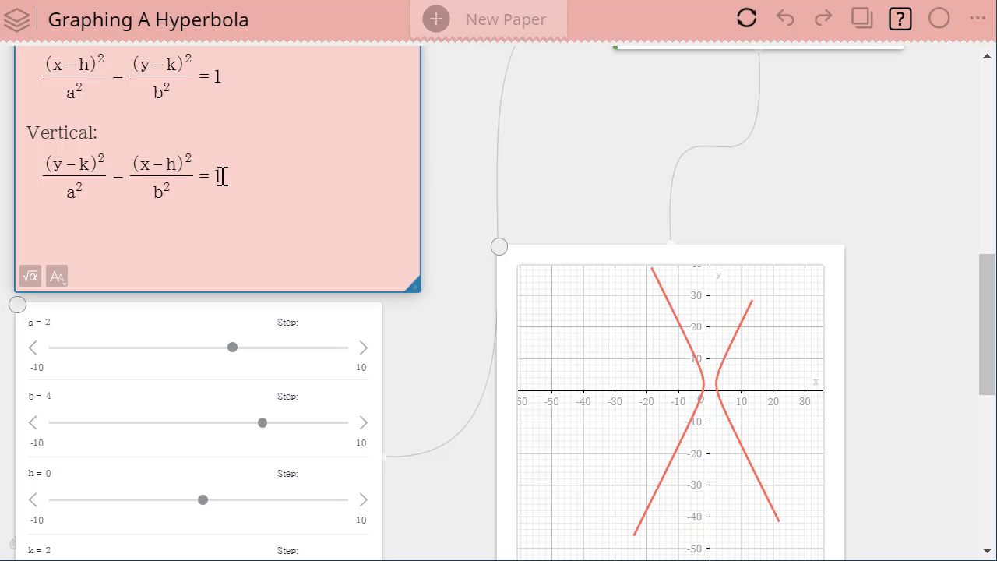
drag(222, 176, 49, 178)
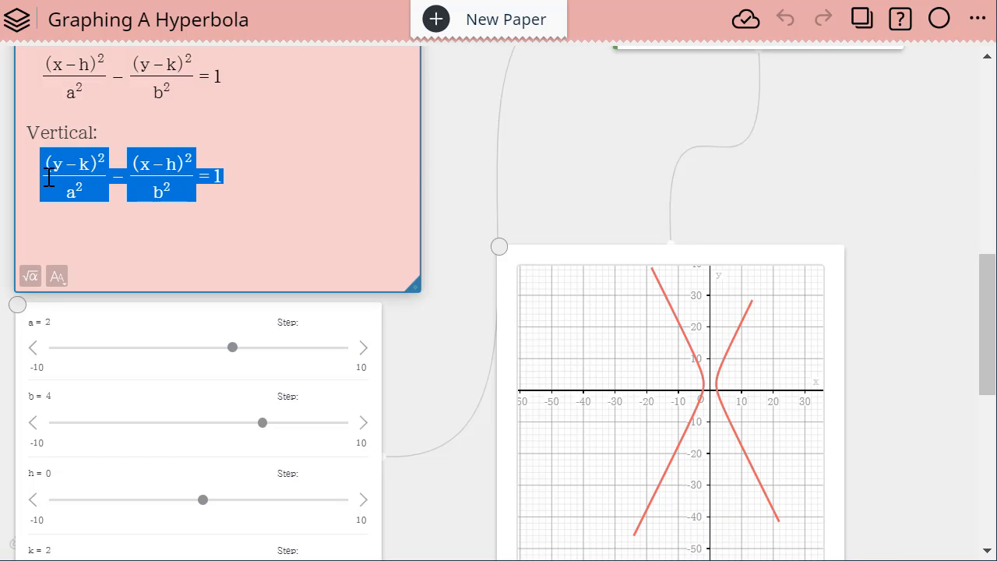
scroll(863, 260, up, 5)
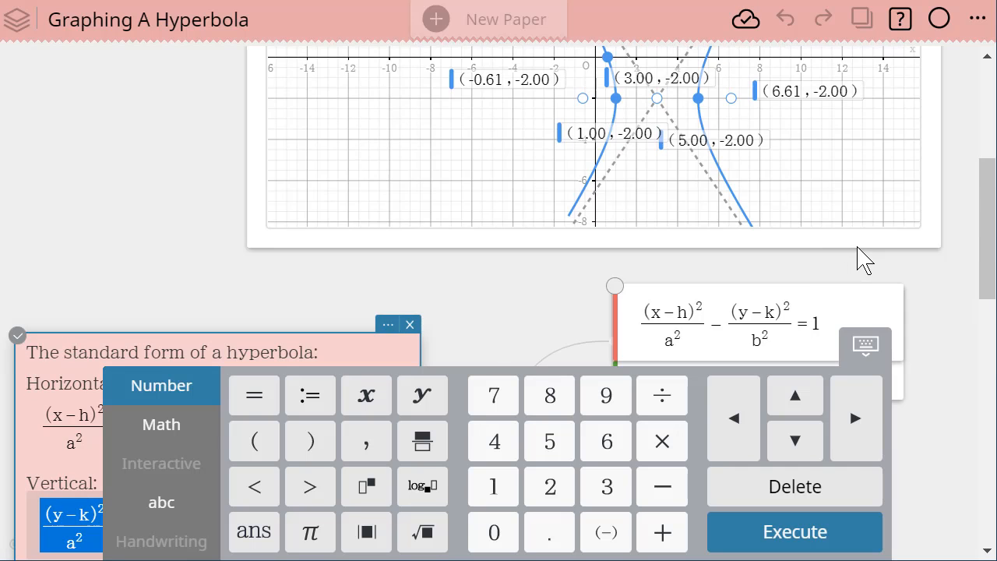
scroll(779, 296, down, 3)
click(754, 154)
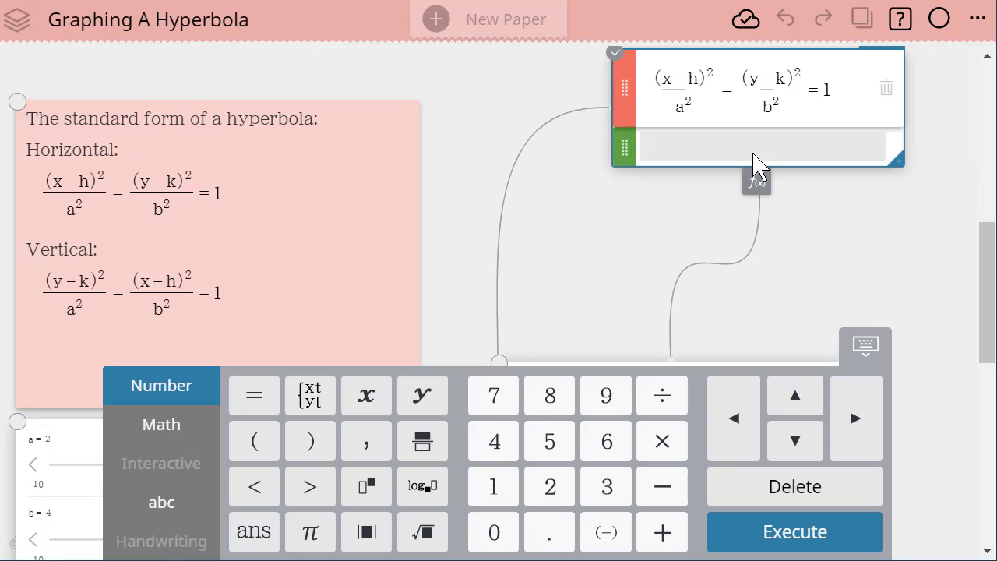
text((y-k)^2/a^2-(x-h)^2/b^2=1)
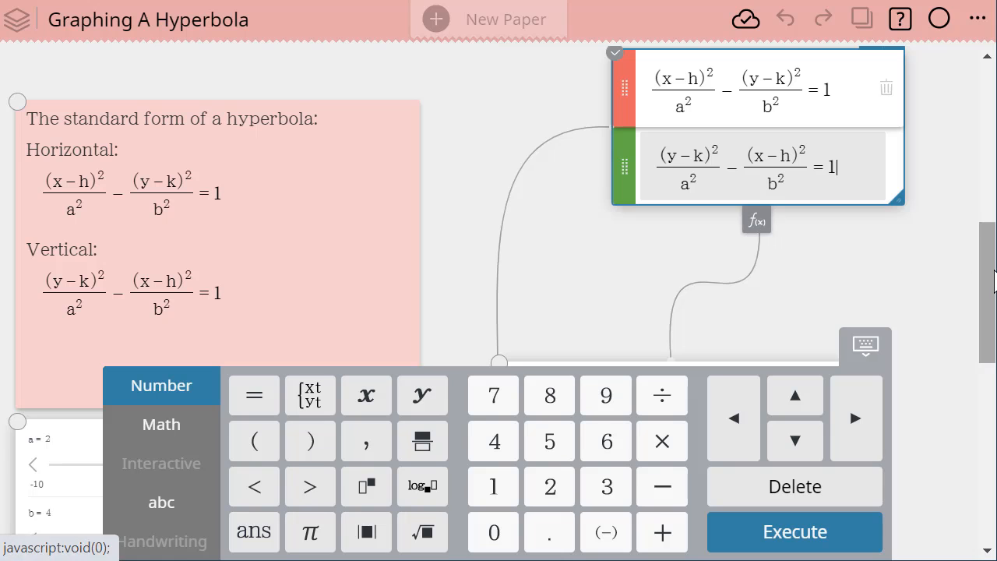
key(Return)
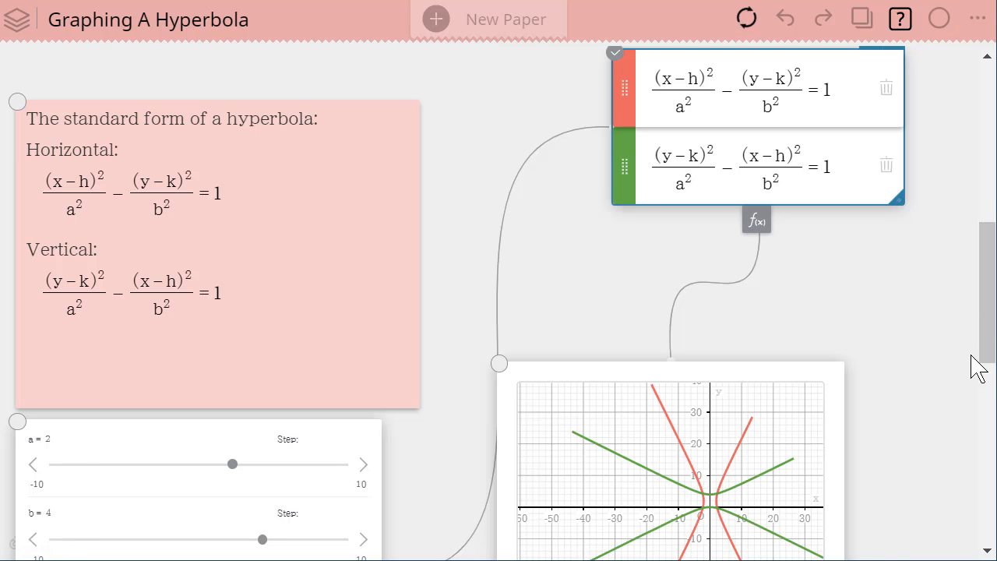
Step: Compare the graphed horizontal and vertical hyperbolas with their equations, and revisit the labelled example hyperbola at the start of the paper
scroll(857, 296, down, 3)
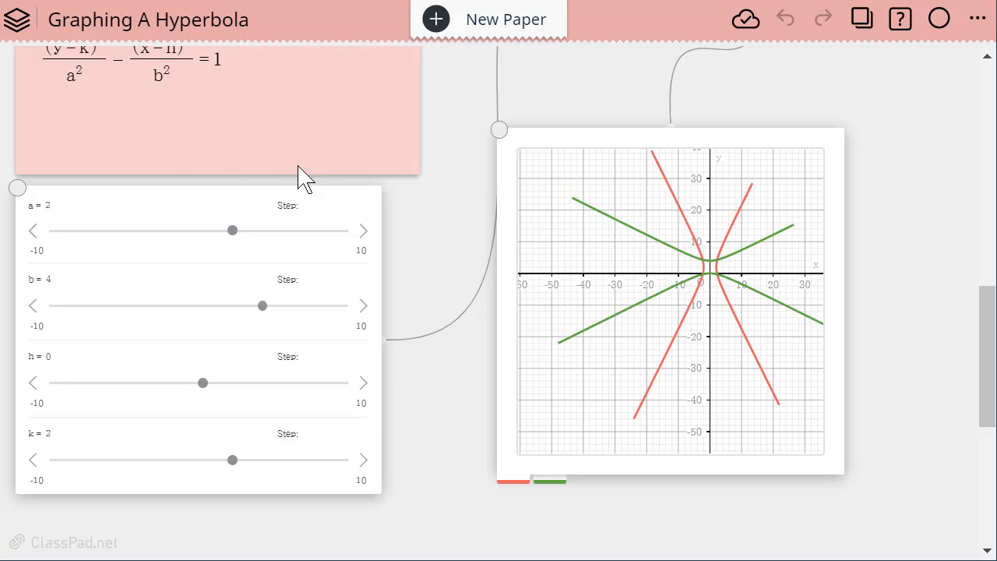
scroll(117, 83, up, 3)
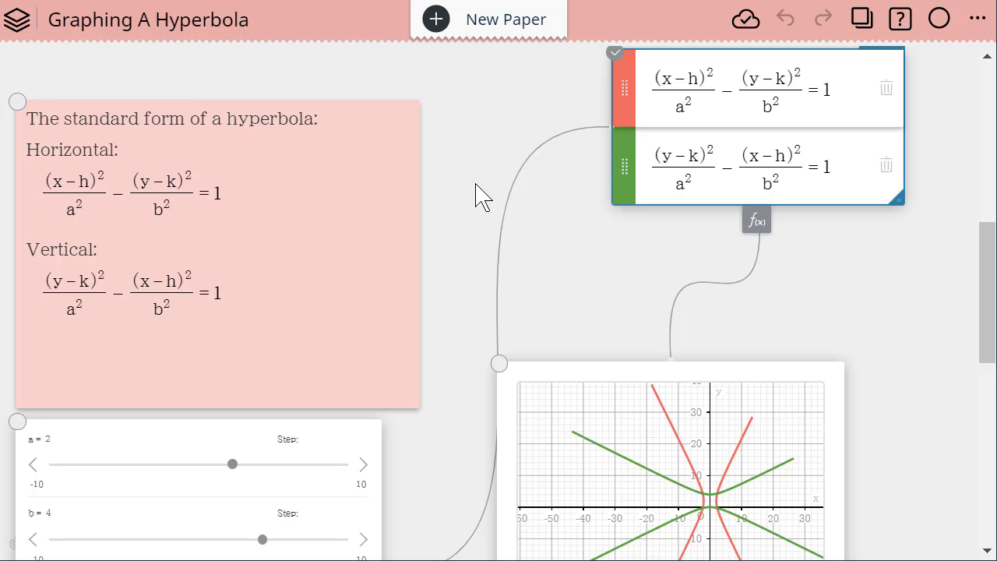
scroll(513, 229, up, 2)
scroll(514, 231, up, 6)
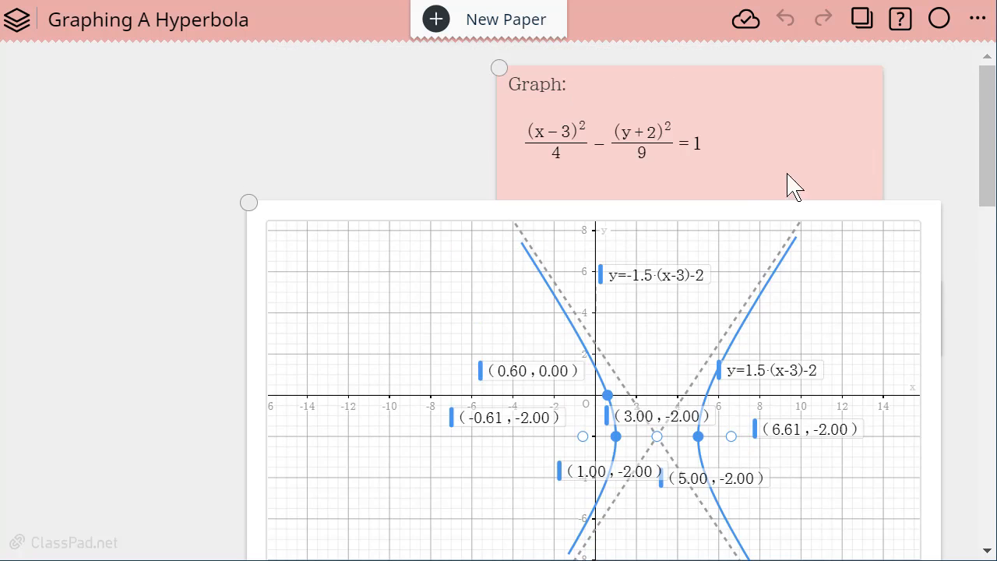
scroll(651, 365, down, 1)
scroll(645, 366, down, 8)
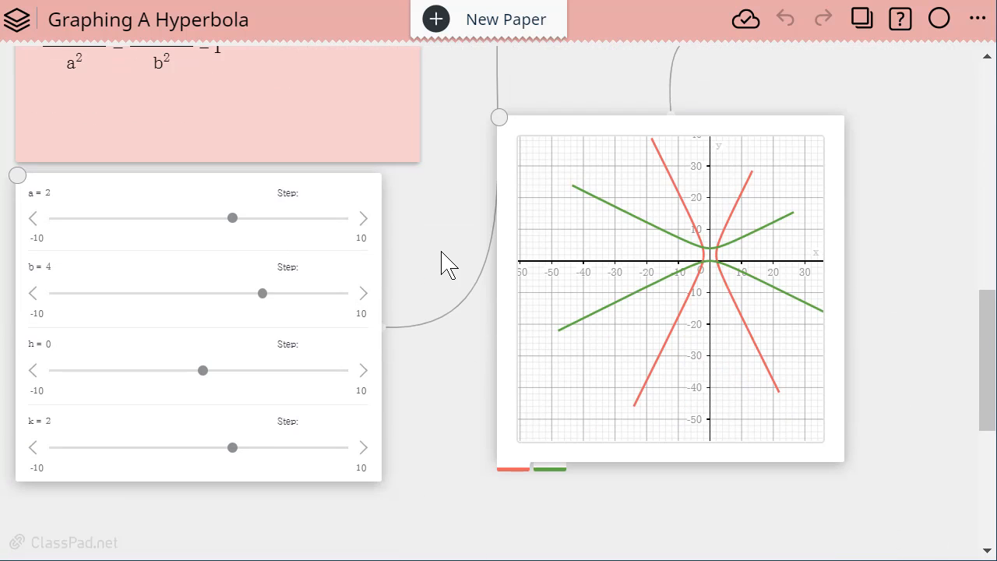
scroll(361, 276, up, 3)
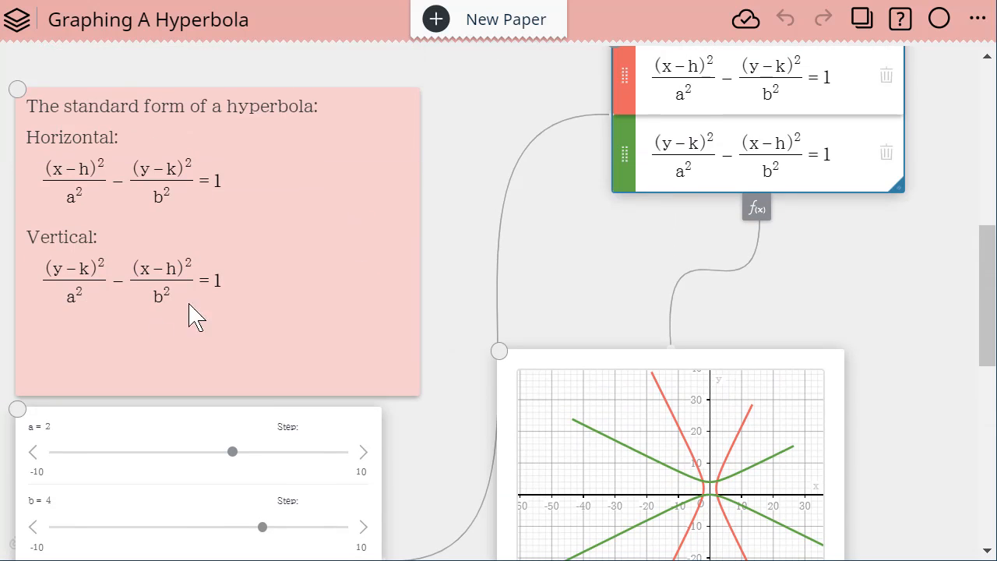